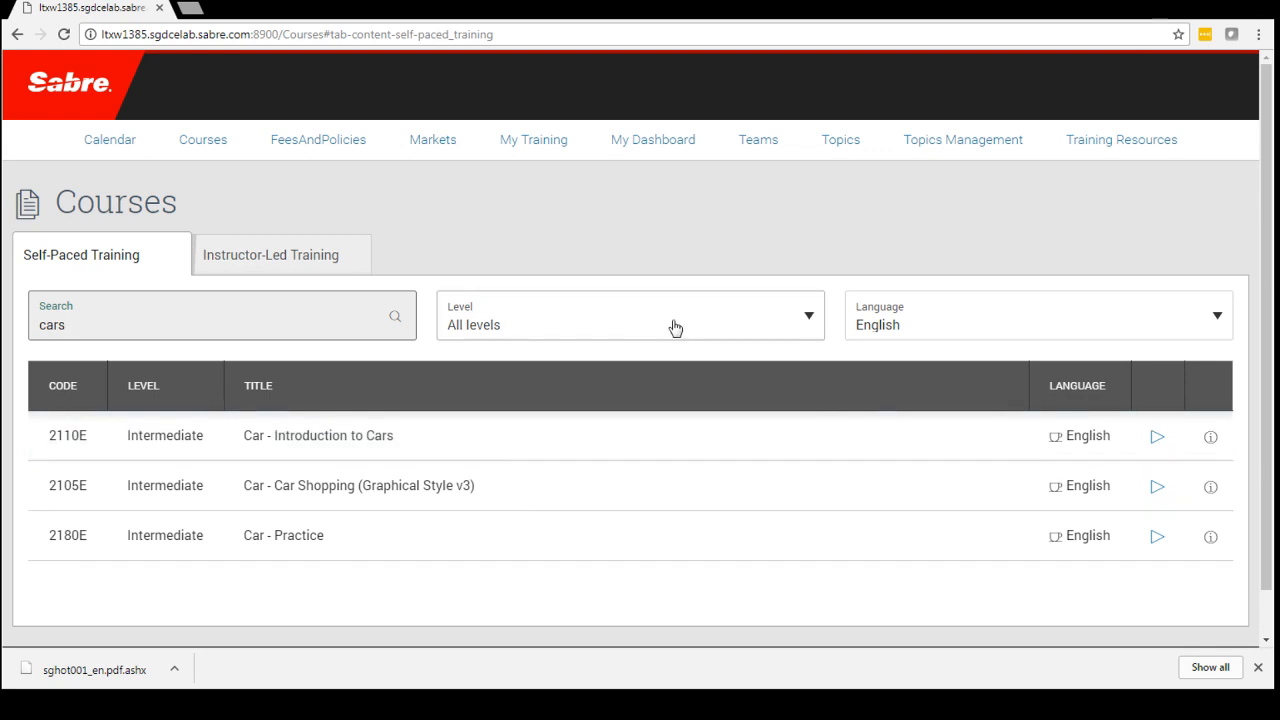
# Show the Instructor-Led Training courses and try the list filters, switching the cancelled sessions on and back off.
pyautogui.click(248, 257)
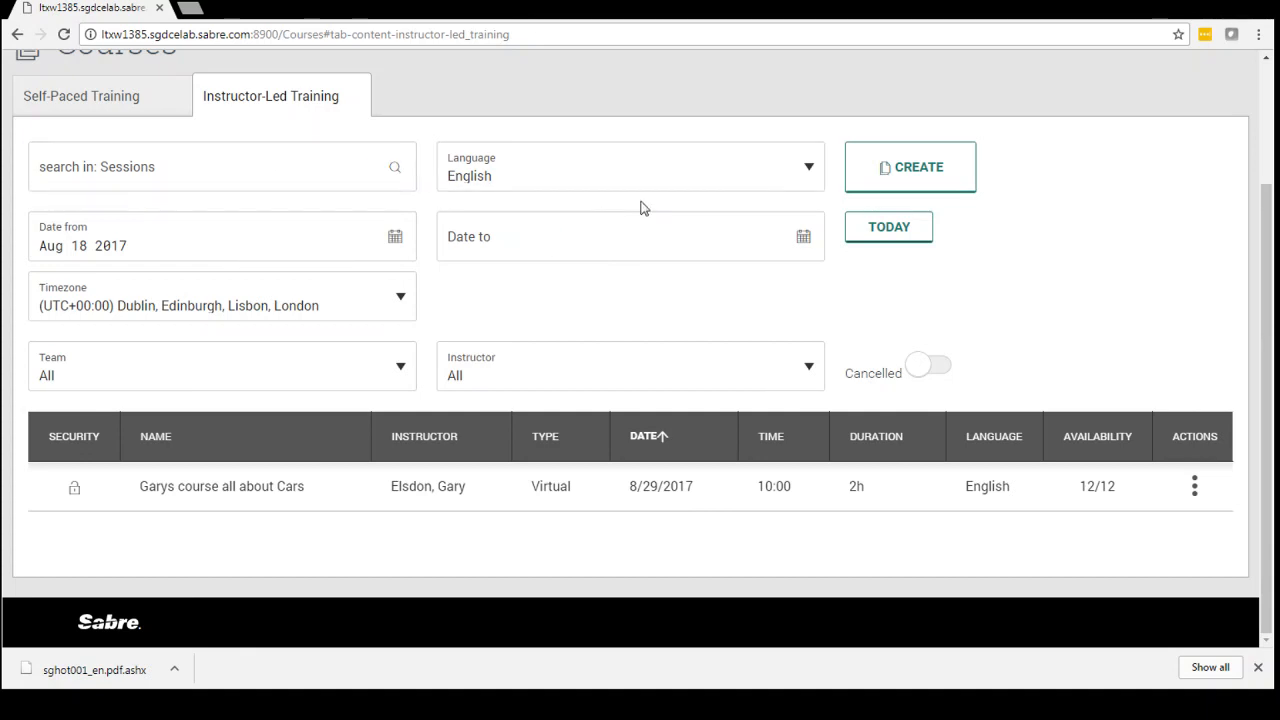
pyautogui.click(185, 370)
pyautogui.click(533, 366)
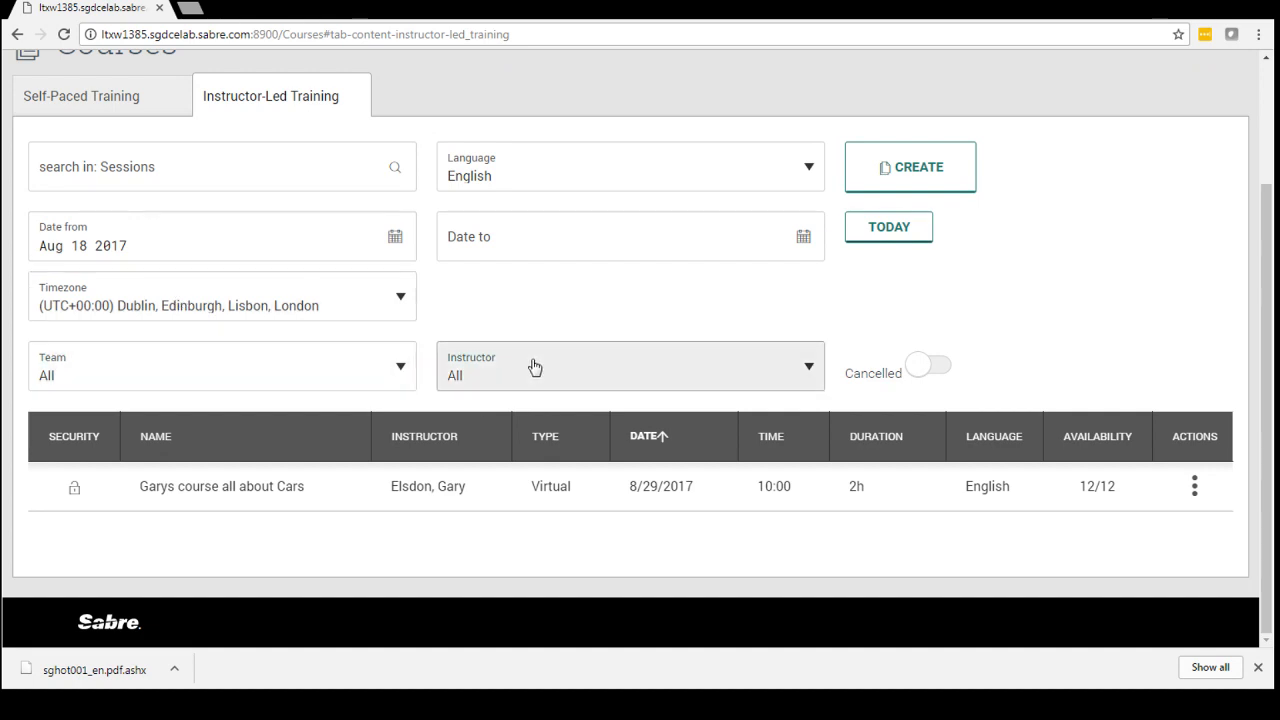
pyautogui.click(931, 368)
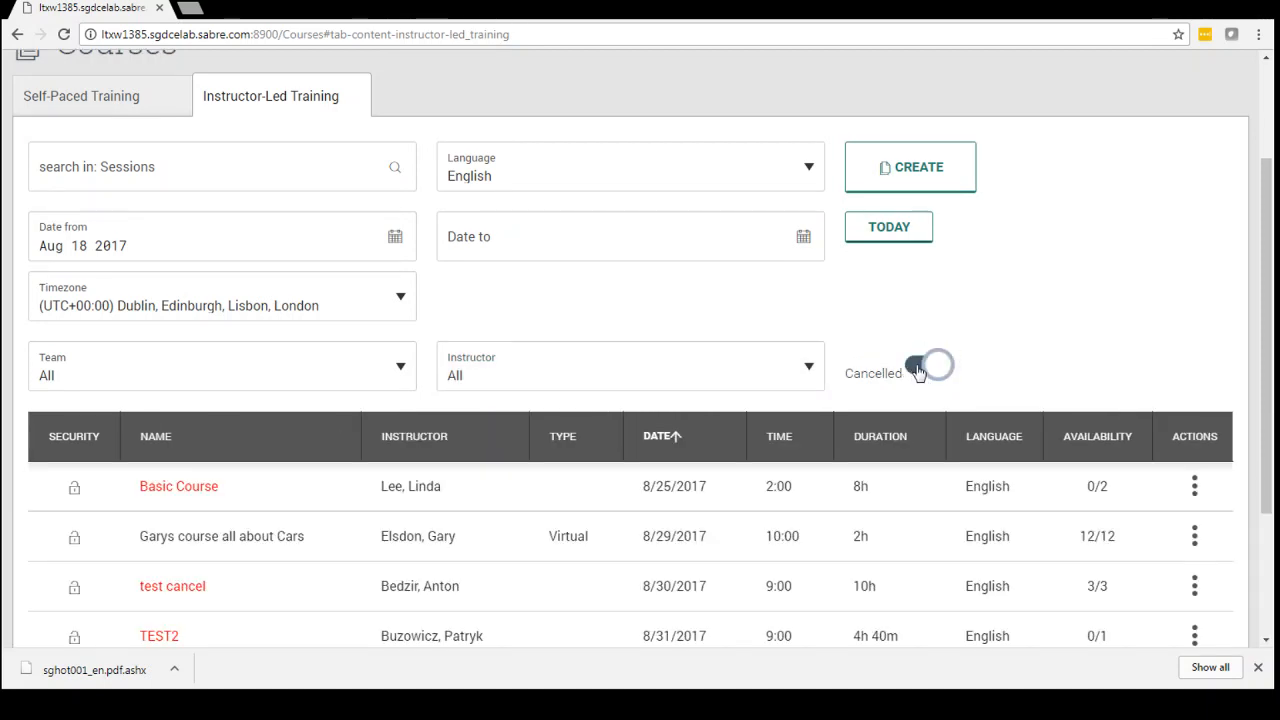
pyautogui.click(918, 370)
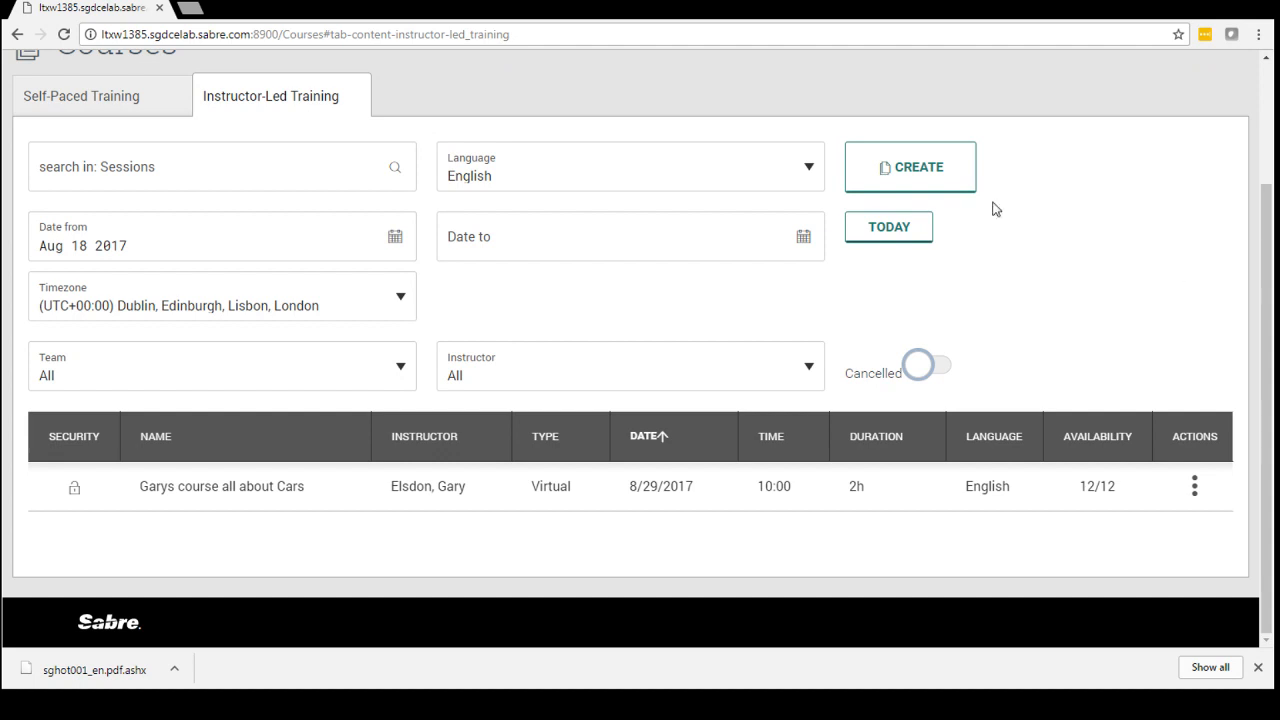
# Start creating a new instructor-led course and look over the sections of its form.
pyautogui.click(912, 170)
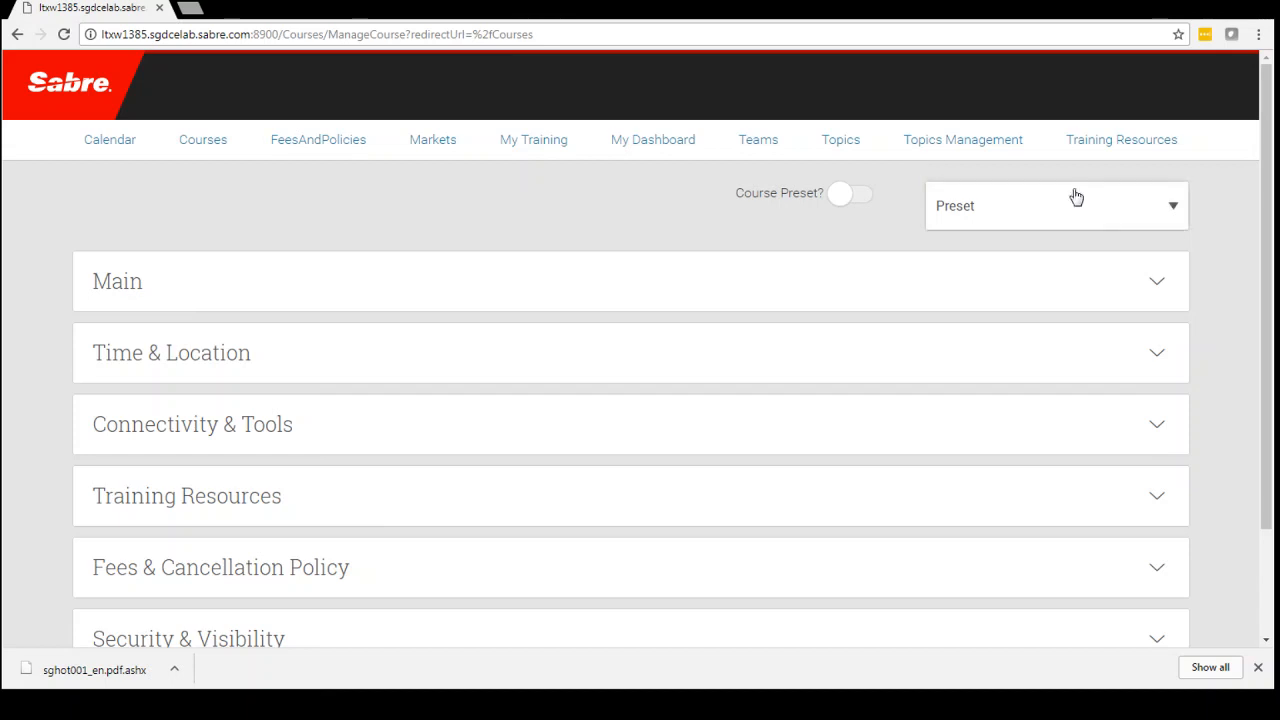
pyautogui.moveTo(1268, 243); pyautogui.dragTo(1270, 298)
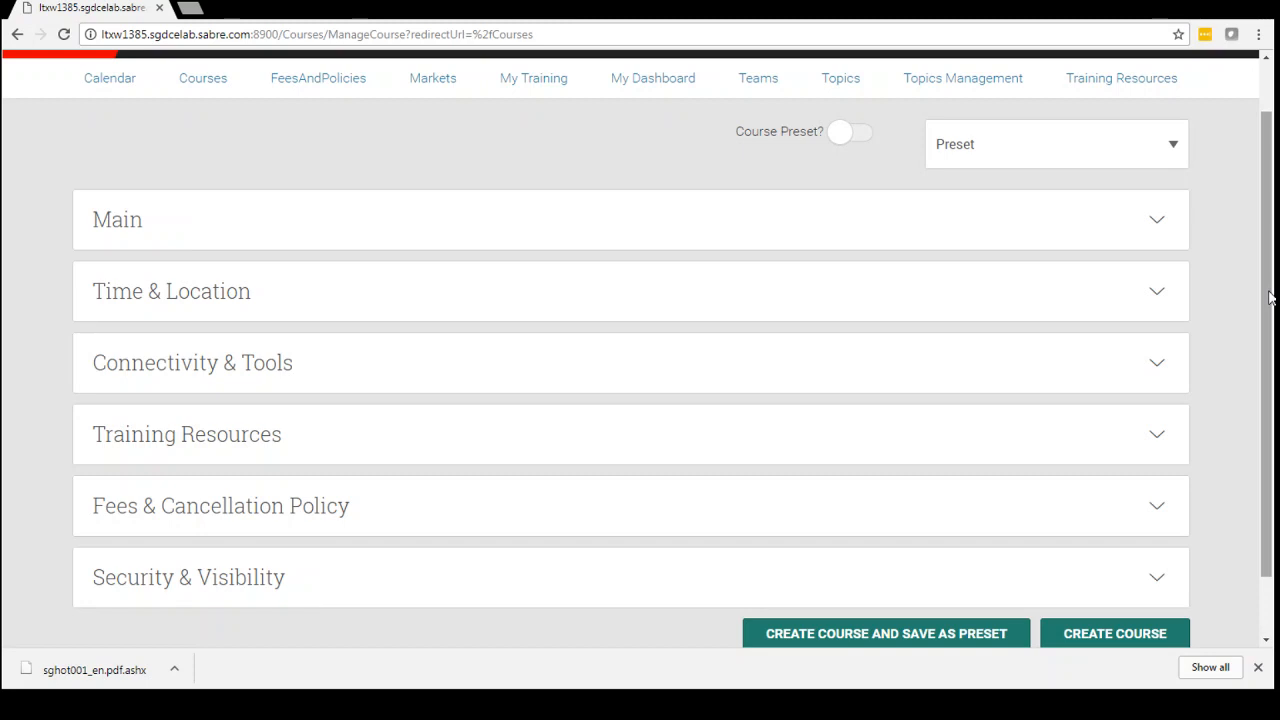
pyautogui.moveTo(1268, 298); pyautogui.dragTo(1262, 331)
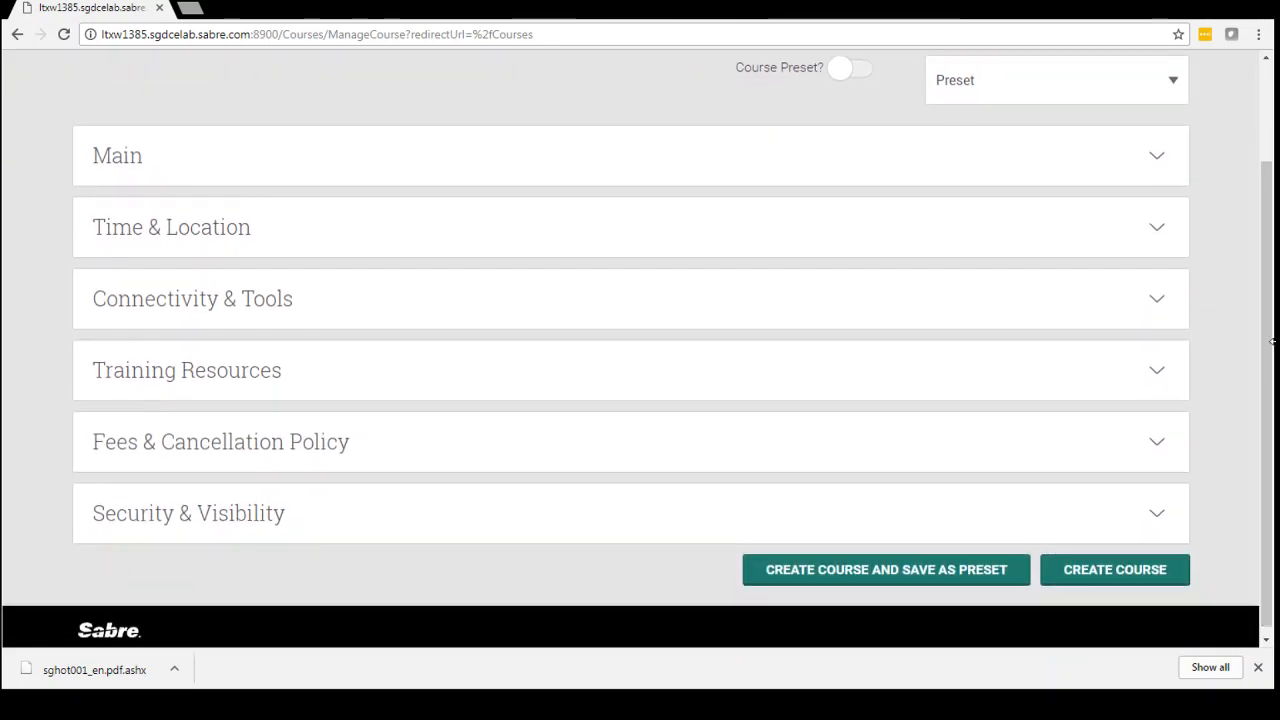
pyautogui.moveTo(1270, 341); pyautogui.dragTo(1256, 227)
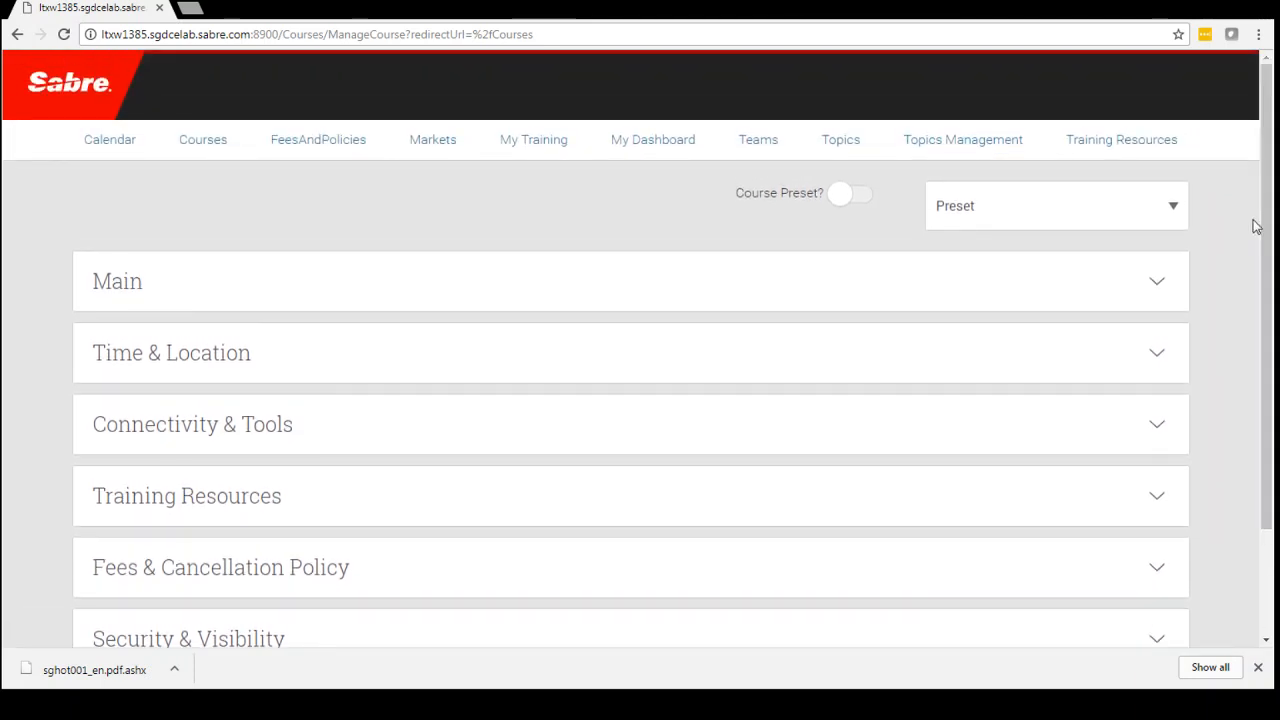
# Examine the available course presets and the options for creating the course.
pyautogui.click(1066, 214)
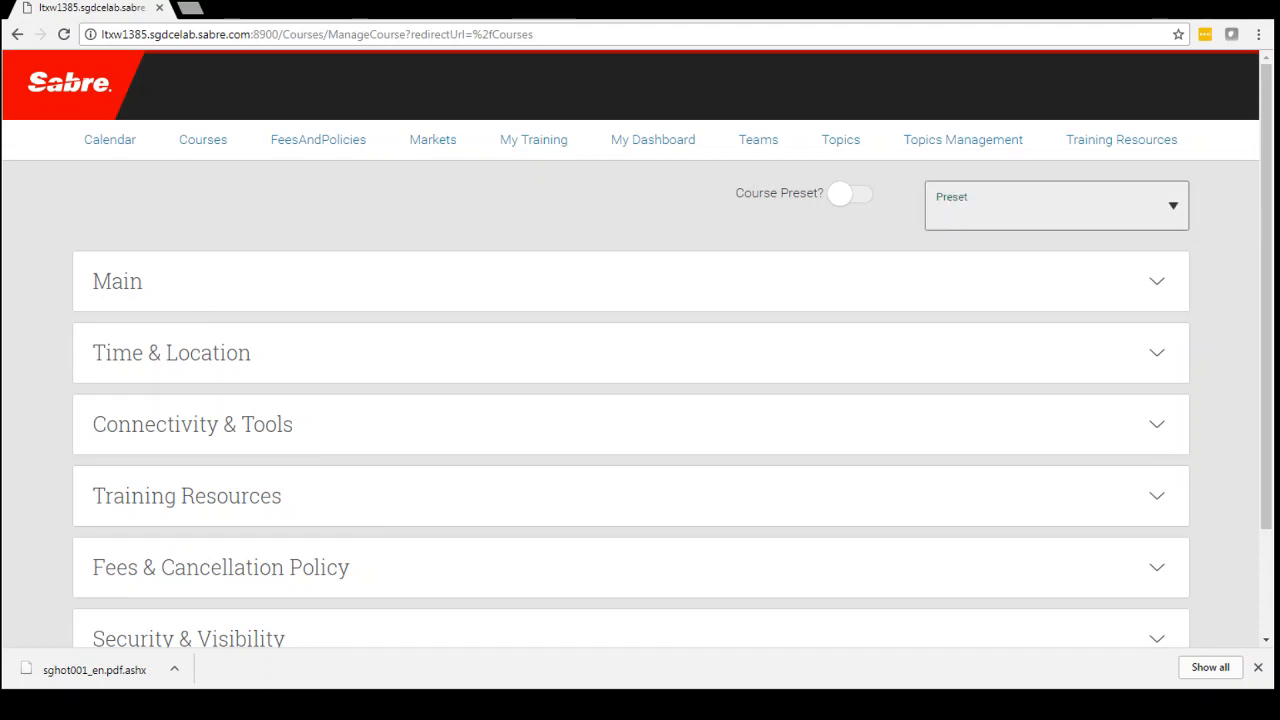
pyautogui.scroll(-2, 1267, 207)
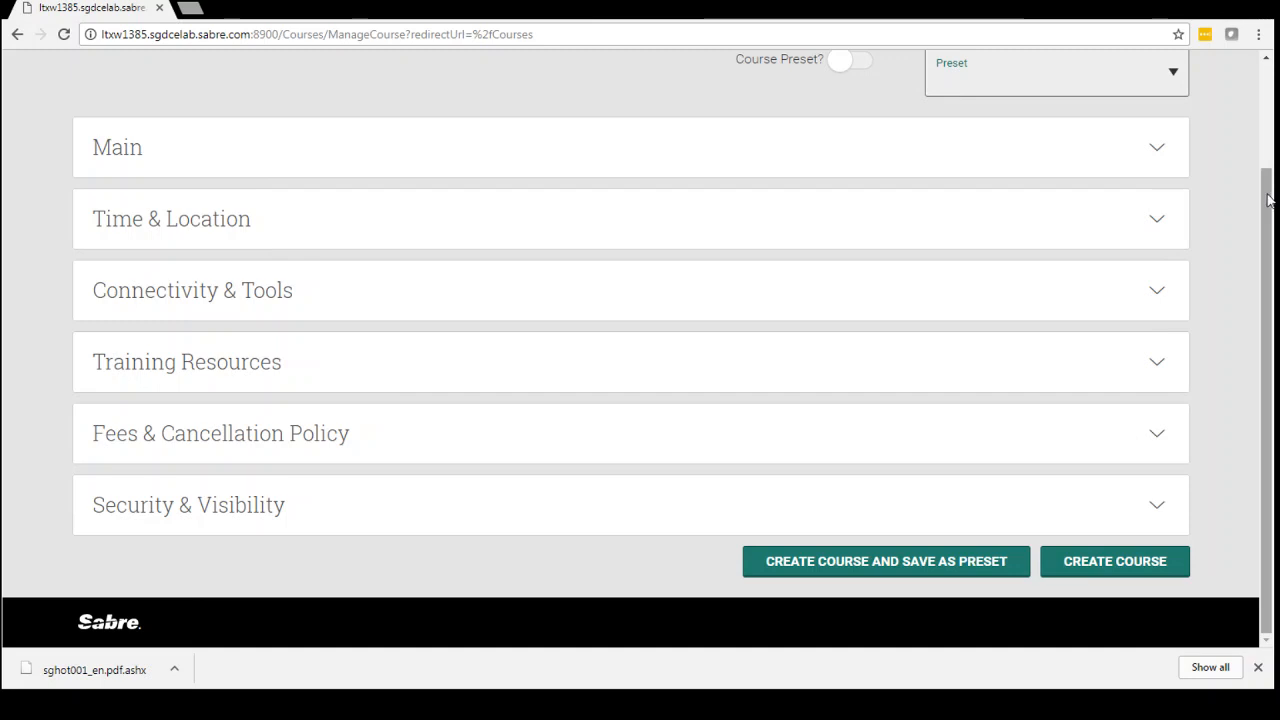
pyautogui.moveTo(1264, 260); pyautogui.dragTo(1260, 120)
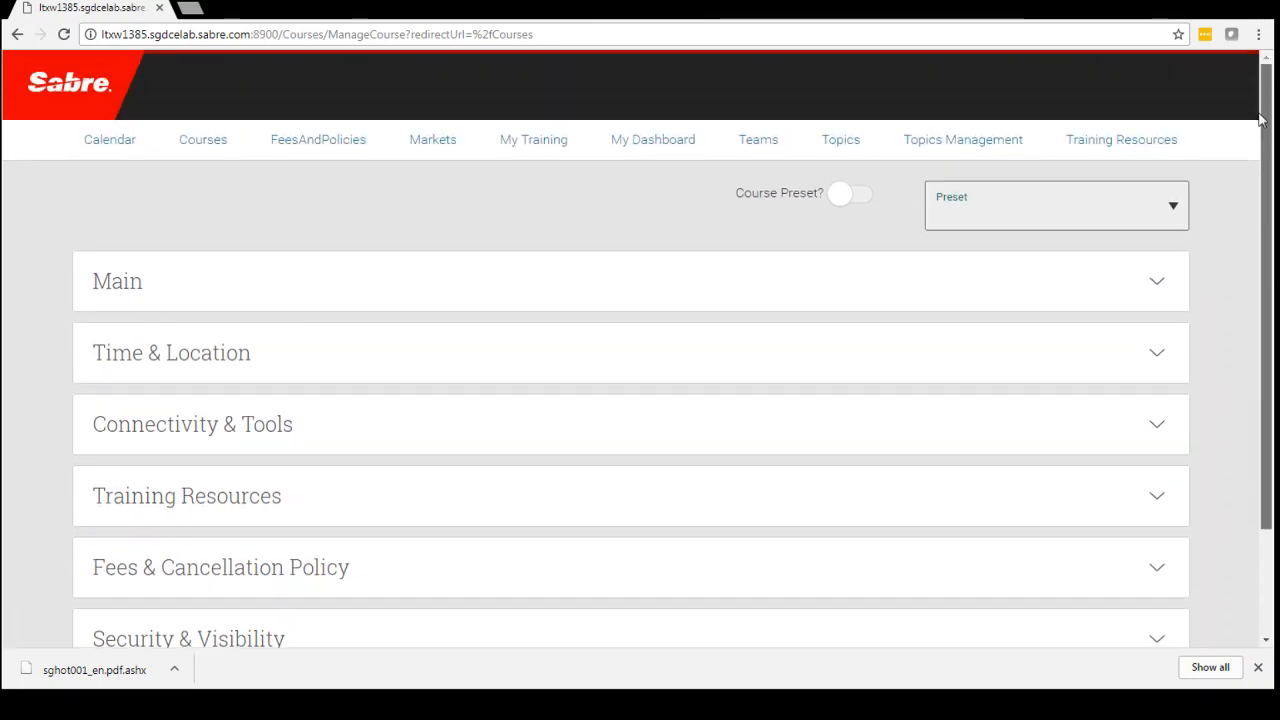
# Turn on the Course Preset option, look at the resulting save options, and turn it back off.
pyautogui.click(862, 195)
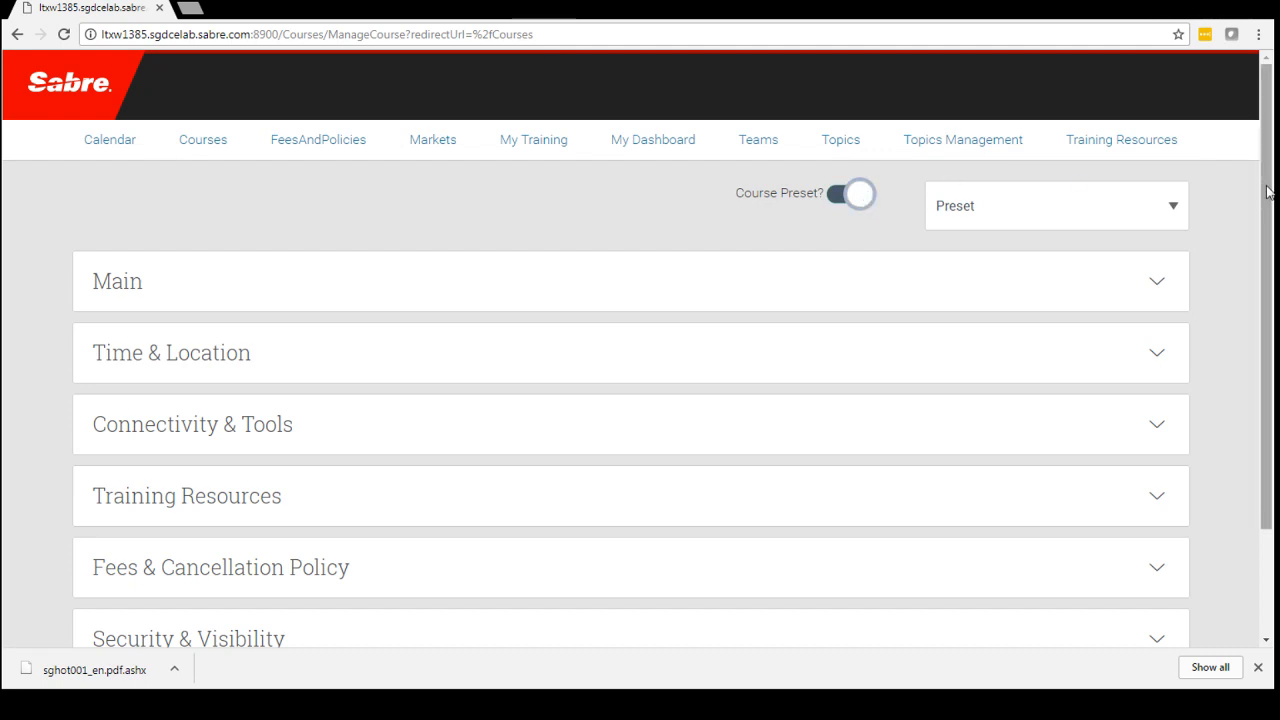
pyautogui.scroll(-2, 1267, 300)
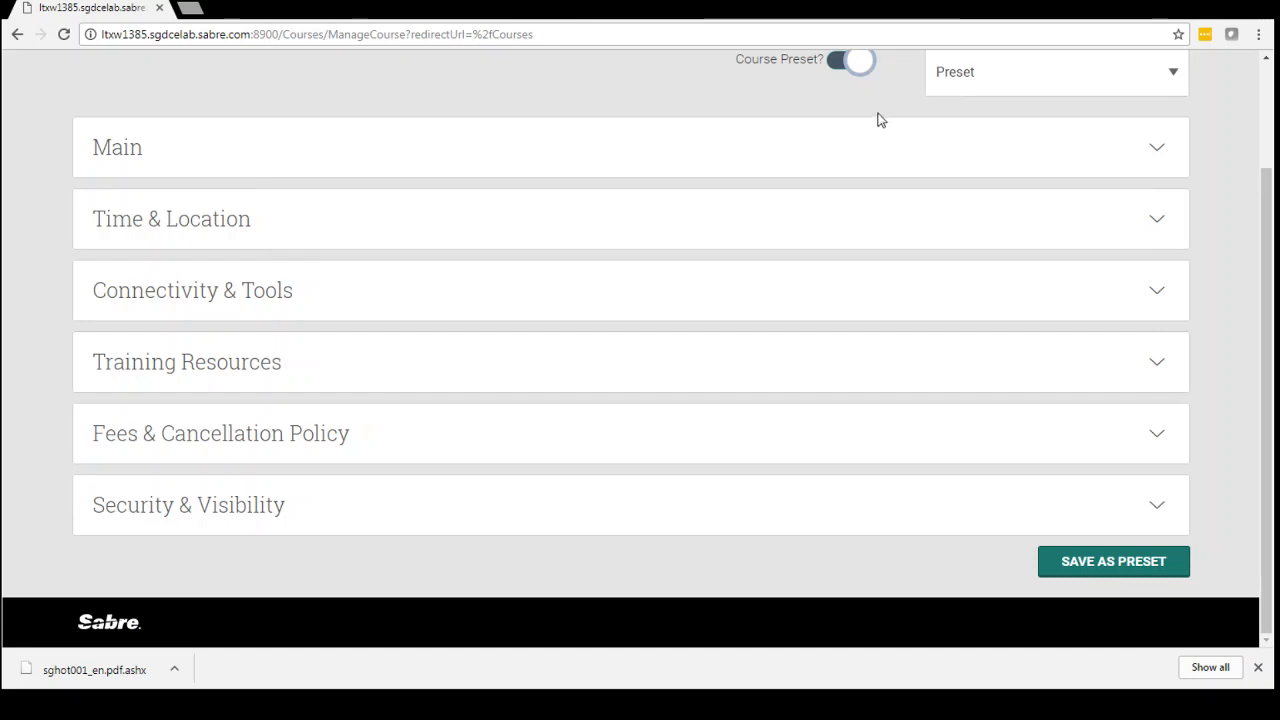
pyautogui.click(841, 62)
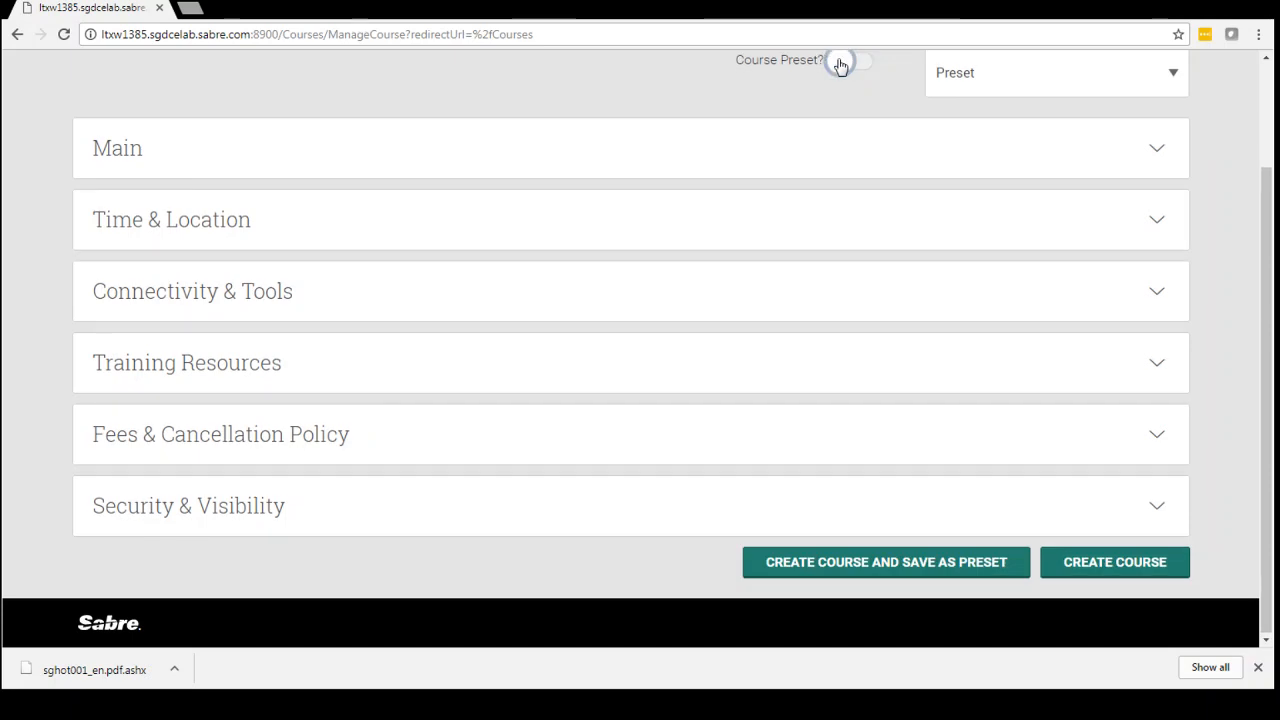
# In the Main section, enter a title made of the instructor's first name in possessive form plus "automated exchange class".
pyautogui.click(205, 162)
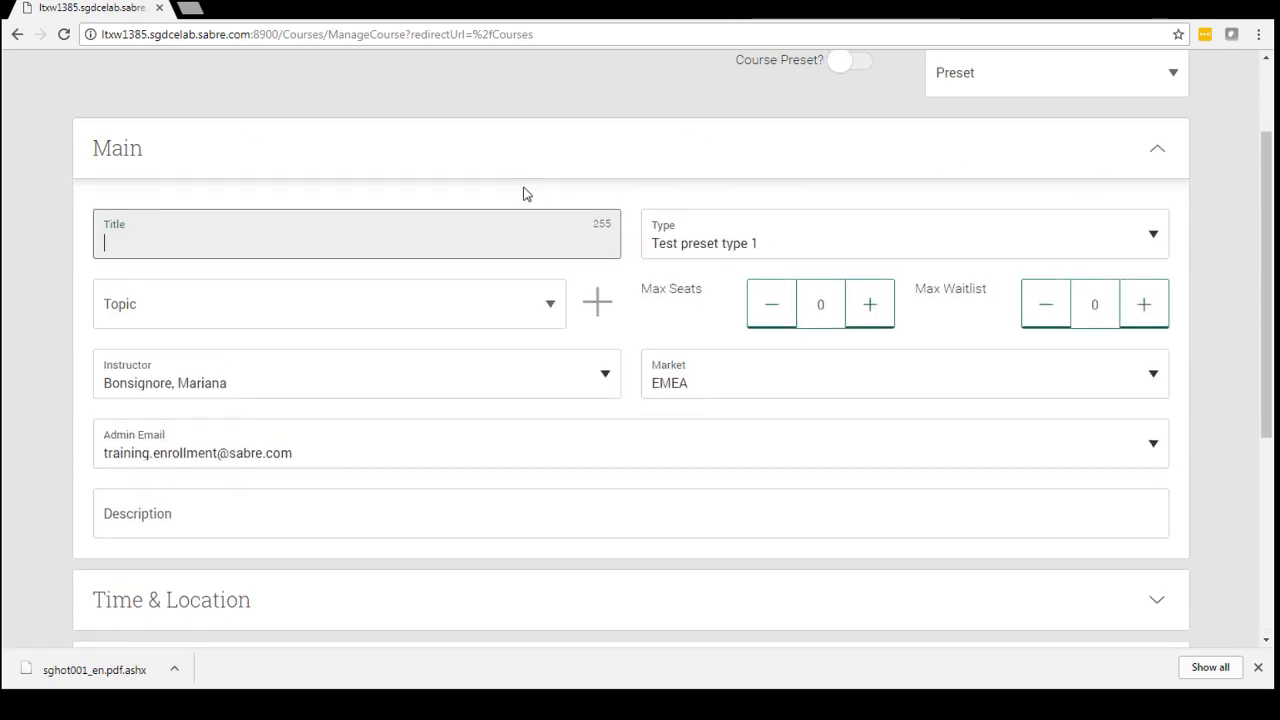
pyautogui.click(372, 243)
pyautogui.write('Garys automated excha')
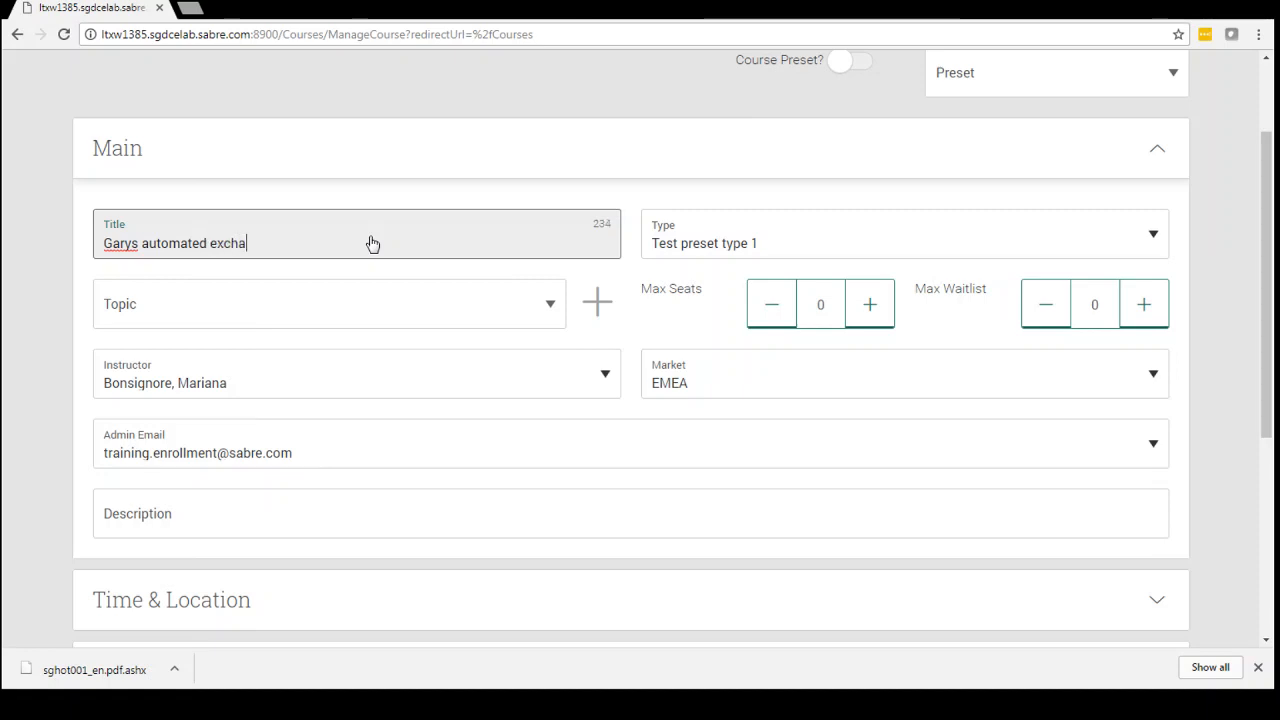
pyautogui.write('nge class')
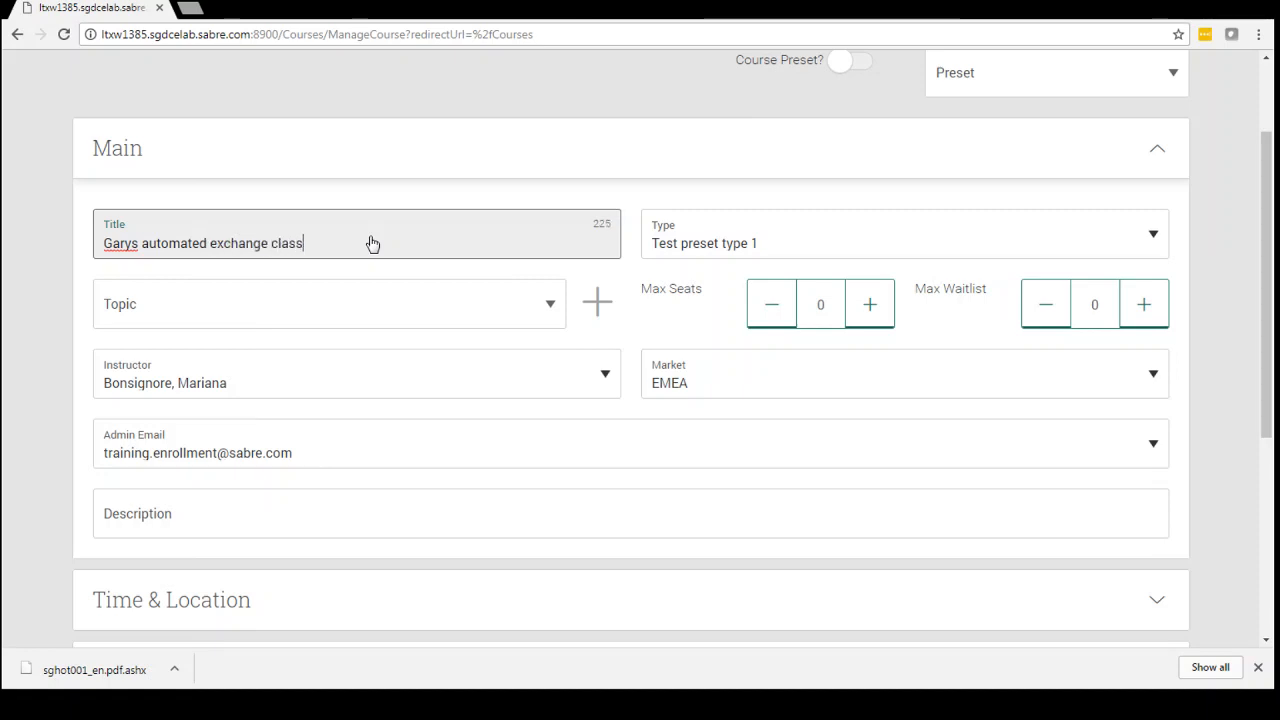
# Set the course type to Virtual and choose the instructor's own Automated Exchange Class topic.
pyautogui.click(773, 247)
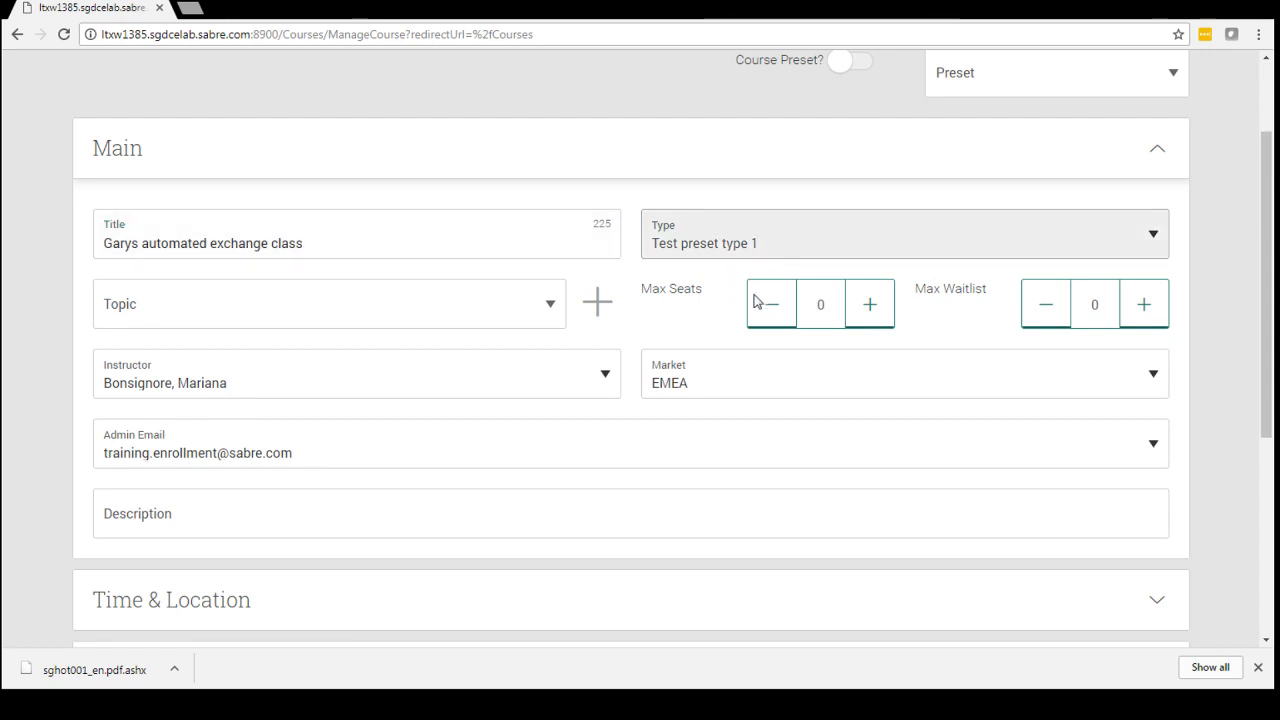
pyautogui.click(906, 303)
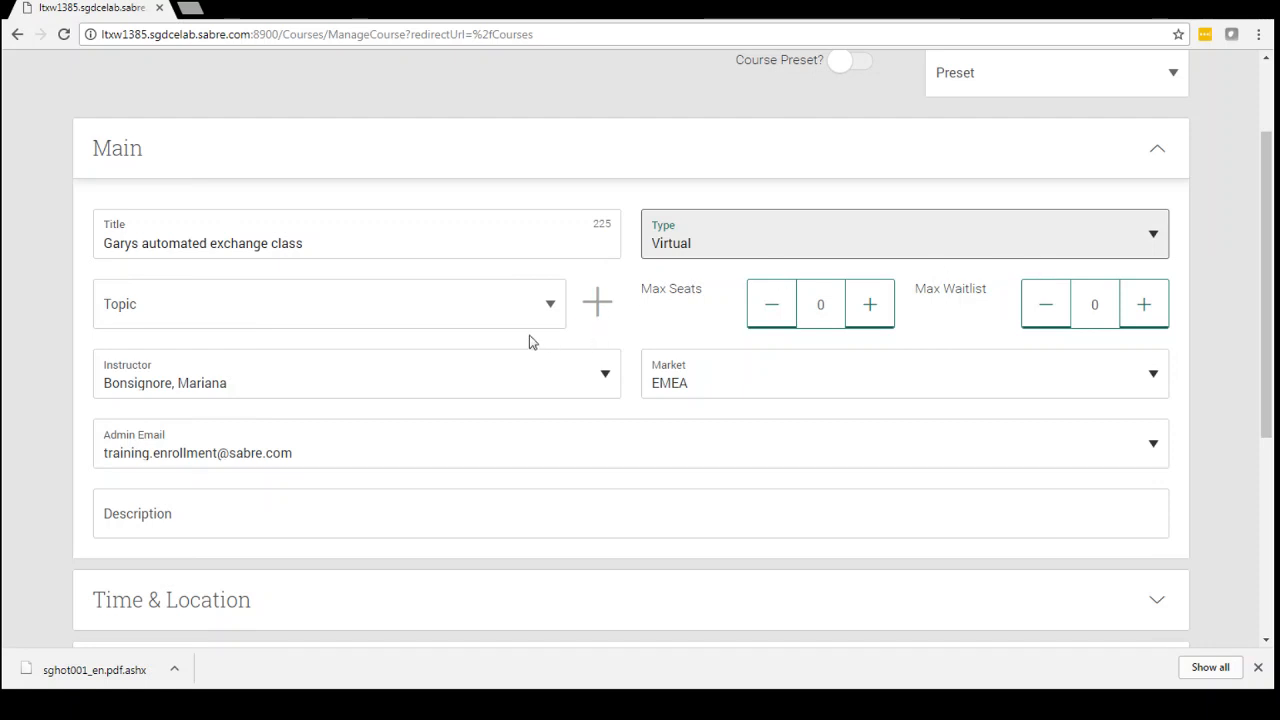
pyautogui.click(547, 316)
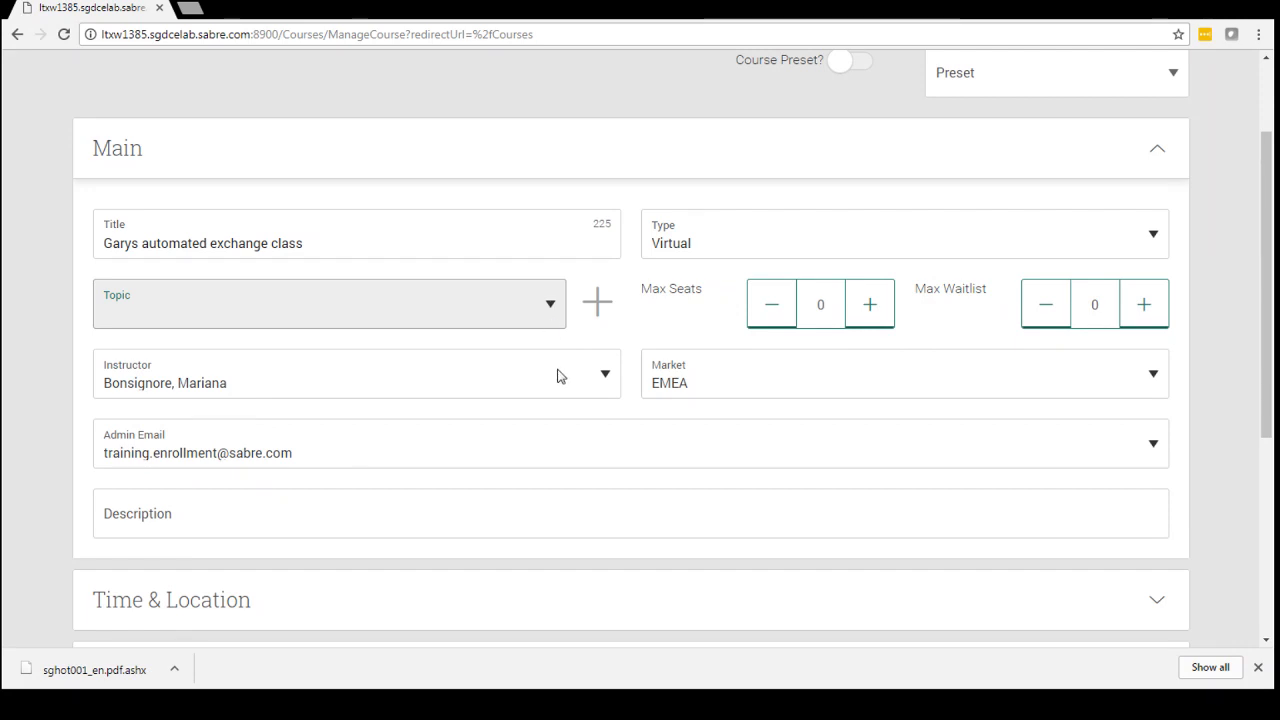
pyautogui.click(511, 405)
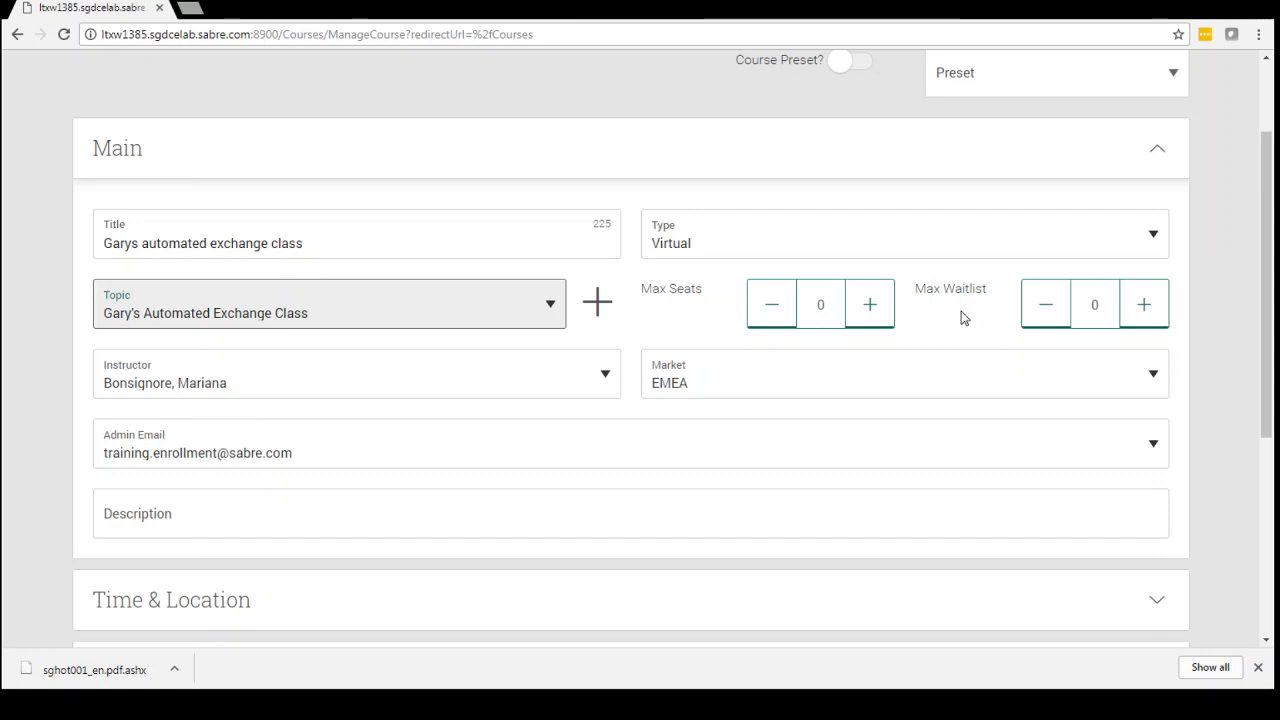
# Set the course's maximum seats to 12 and its maximum waitlist to 5.
pyautogui.click(862, 316)
pyautogui.click(862, 316)
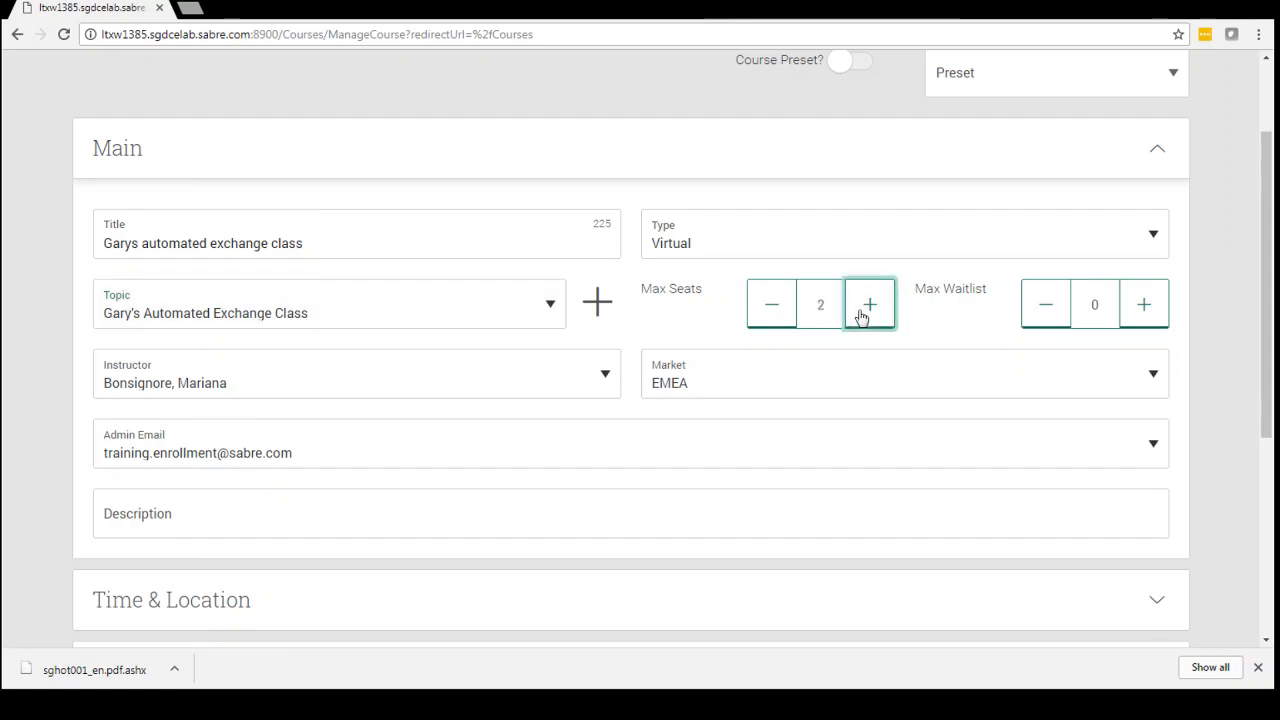
pyautogui.click(862, 316)
pyautogui.click(862, 316)
pyautogui.click(862, 316)
pyautogui.click(862, 316)
pyautogui.click(862, 316)
pyautogui.click(862, 316)
pyautogui.click(862, 316)
pyautogui.click(862, 316)
pyautogui.click(862, 316)
pyautogui.click(862, 316)
pyautogui.click(1144, 305)
pyautogui.click(1144, 305)
pyautogui.click(1144, 305)
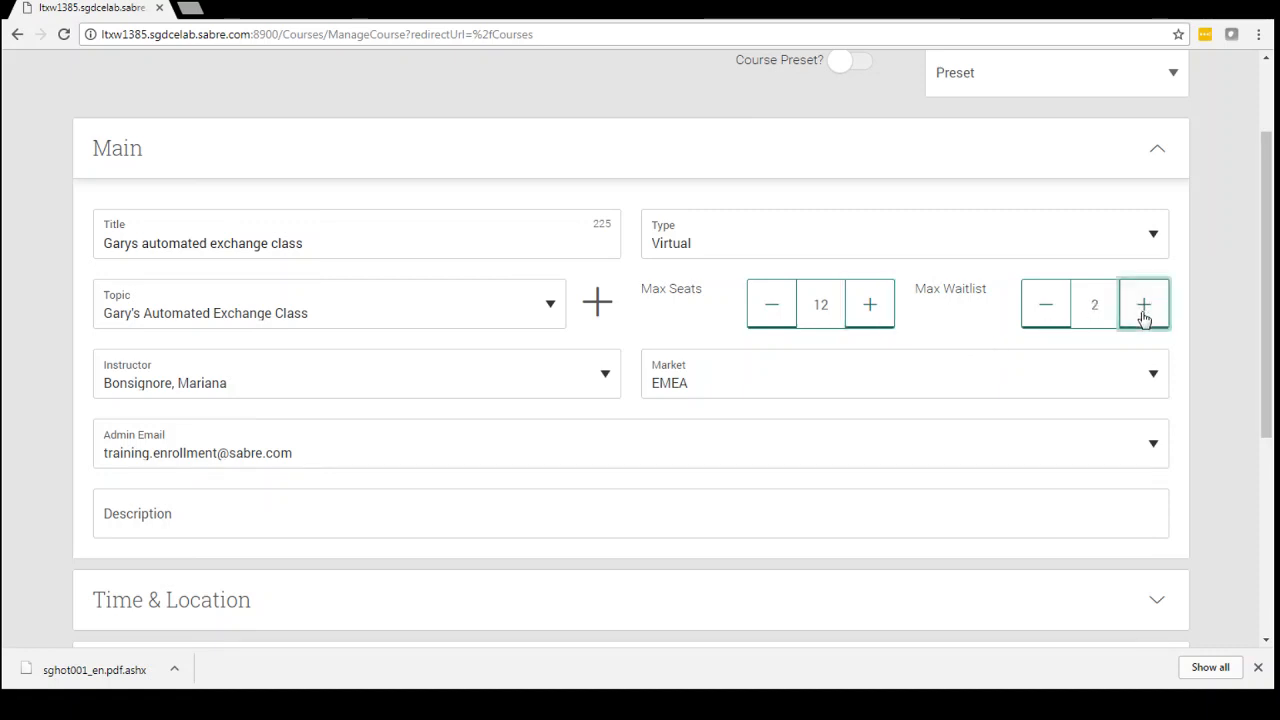
pyautogui.click(1144, 305)
pyautogui.click(1144, 305)
# Select the instructor who teaches the course and check the admin email field.
pyautogui.click(603, 388)
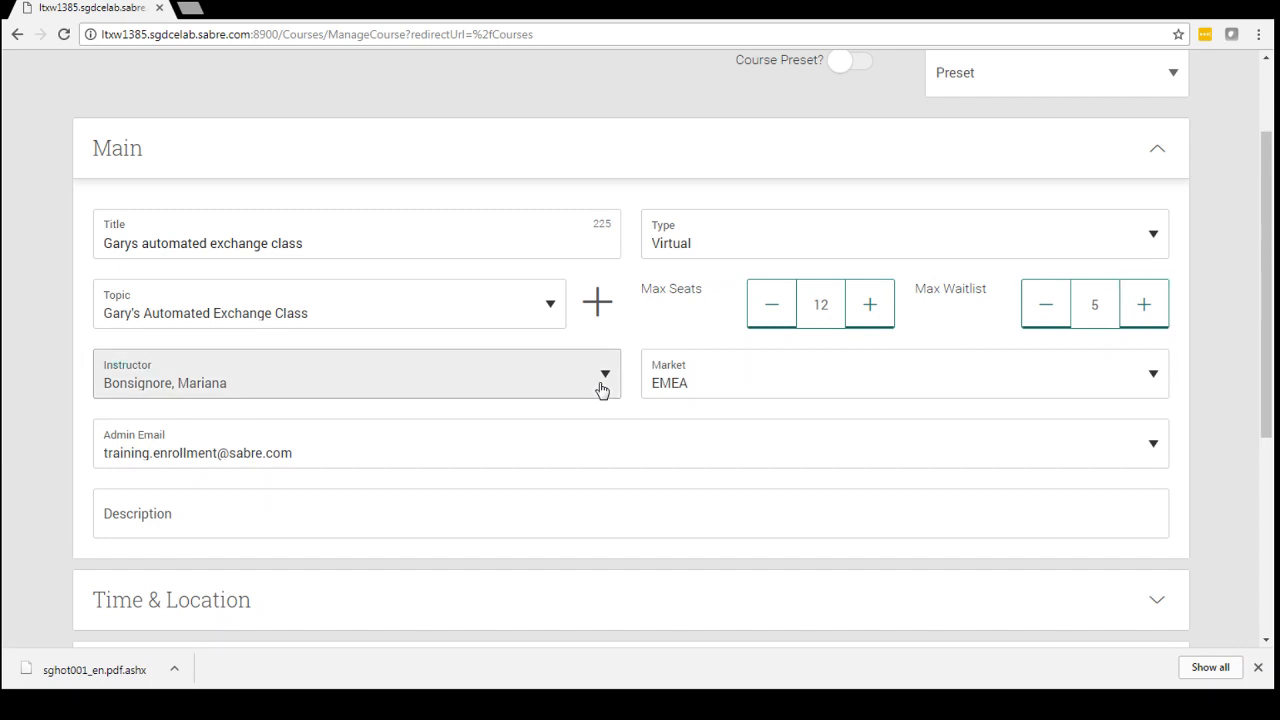
pyautogui.click(337, 489)
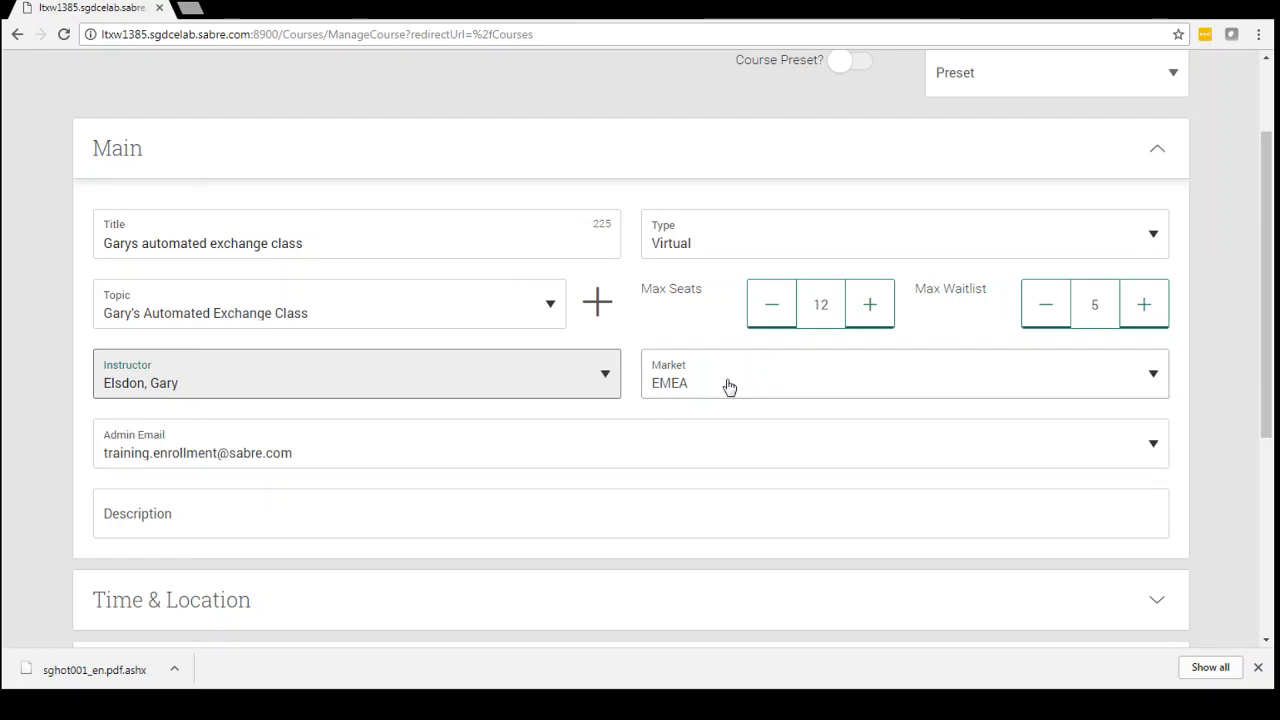
pyautogui.click(497, 456)
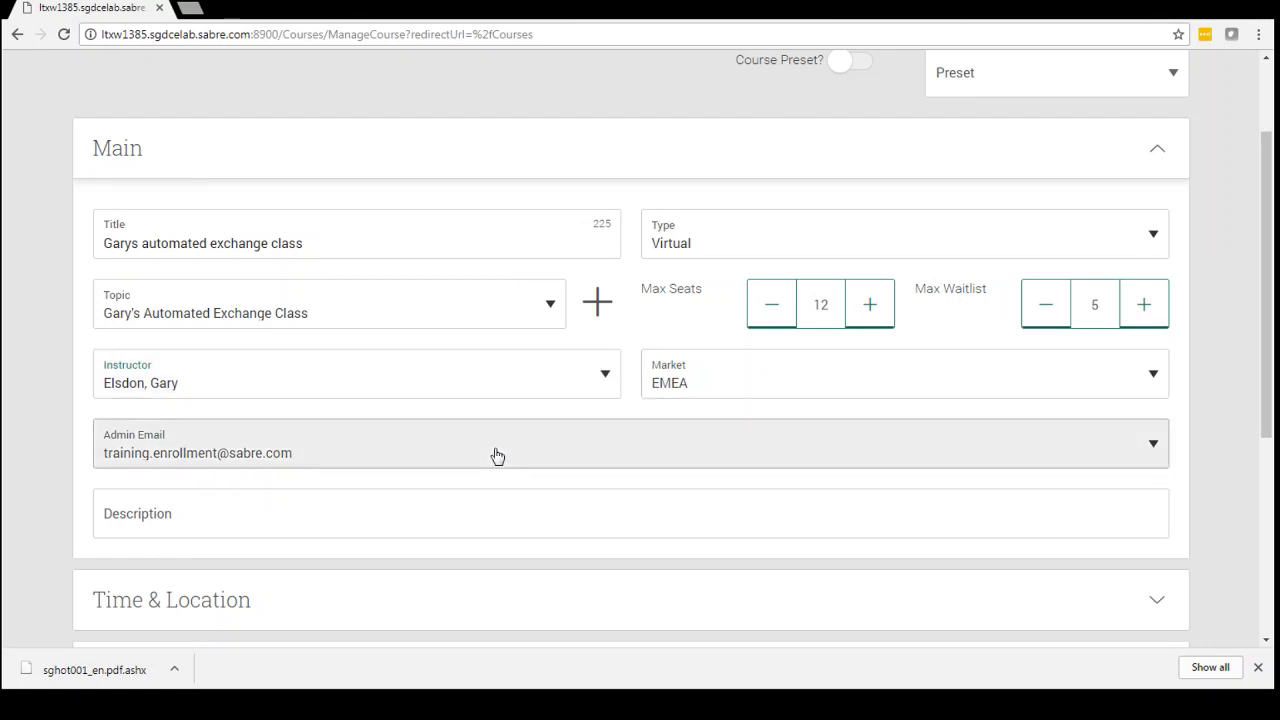
# Enter the description "All about", the instructor's first name in possessive form, and "exciting Automated Exchanges Class...".
pyautogui.click(445, 530)
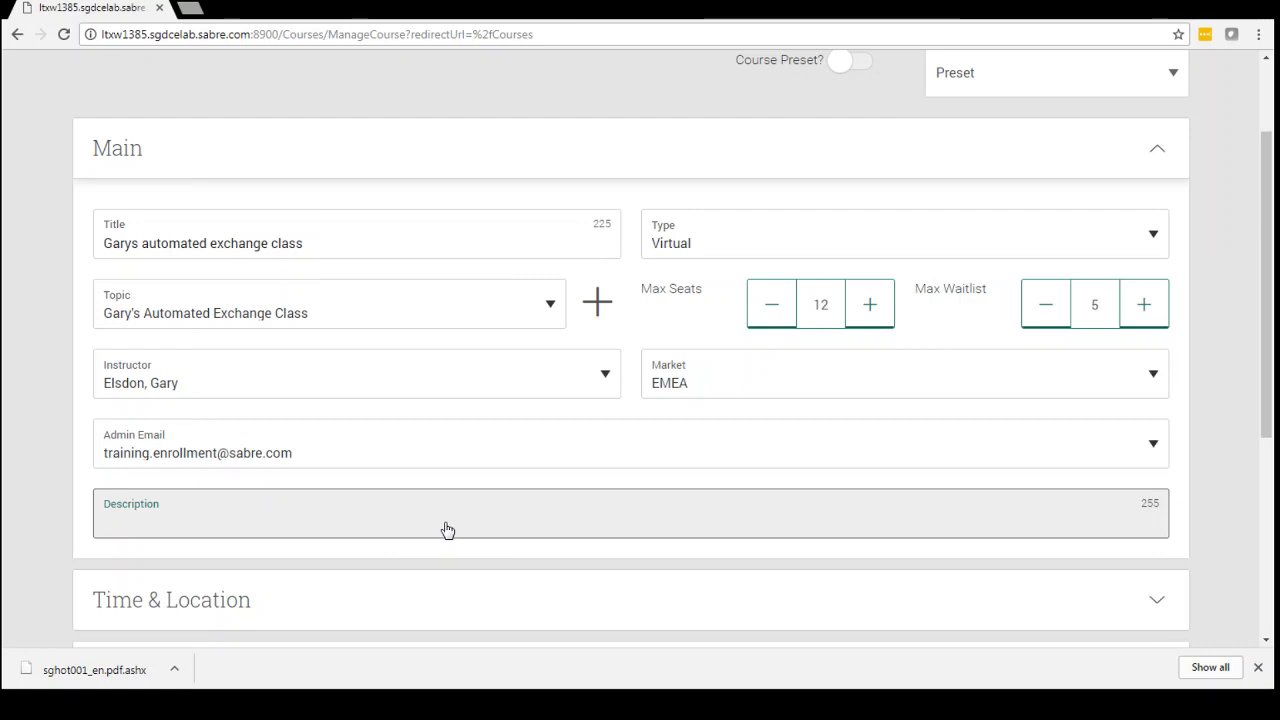
pyautogui.write('All about gary')
pyautogui.press('BackSpace')
pyautogui.press('BackSpace')
pyautogui.press('BackSpace')
pyautogui.press('BackSpace')
pyautogui.write('Garys automated excha')
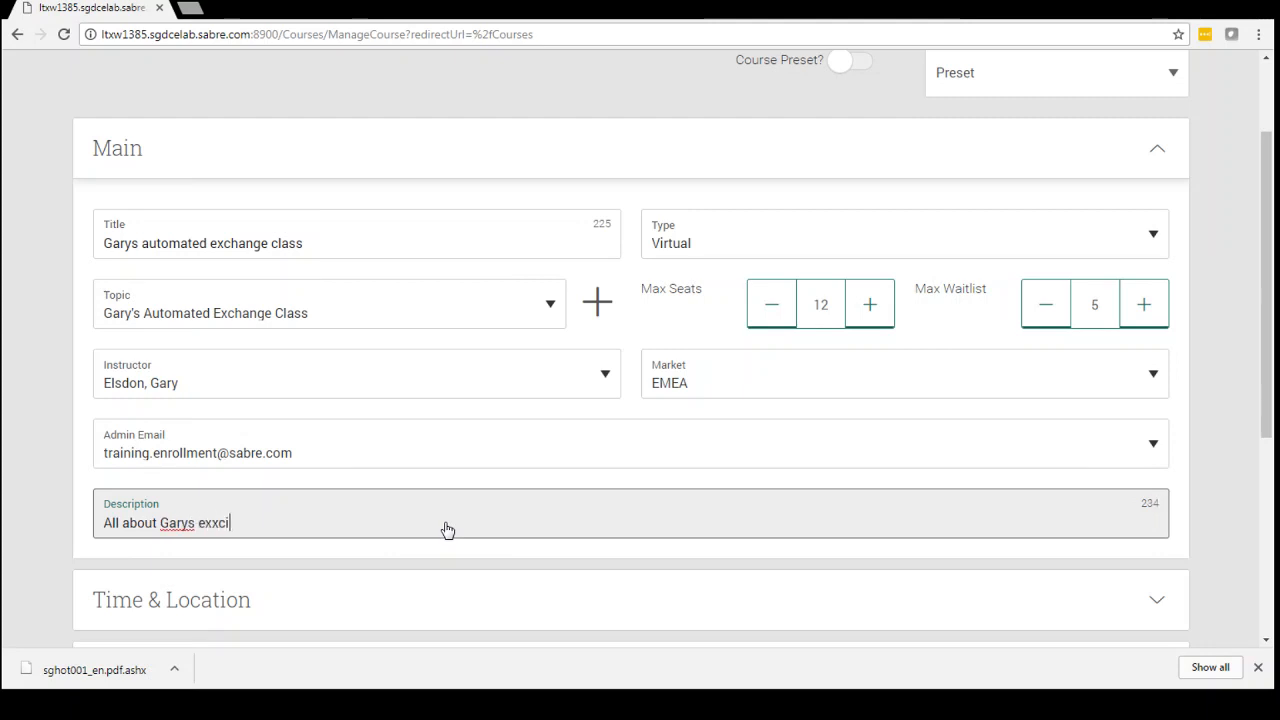
pyautogui.press('BackSpace')
pyautogui.press('BackSpace')
pyautogui.press('BackSpace')
pyautogui.write('citing Automated Ex')
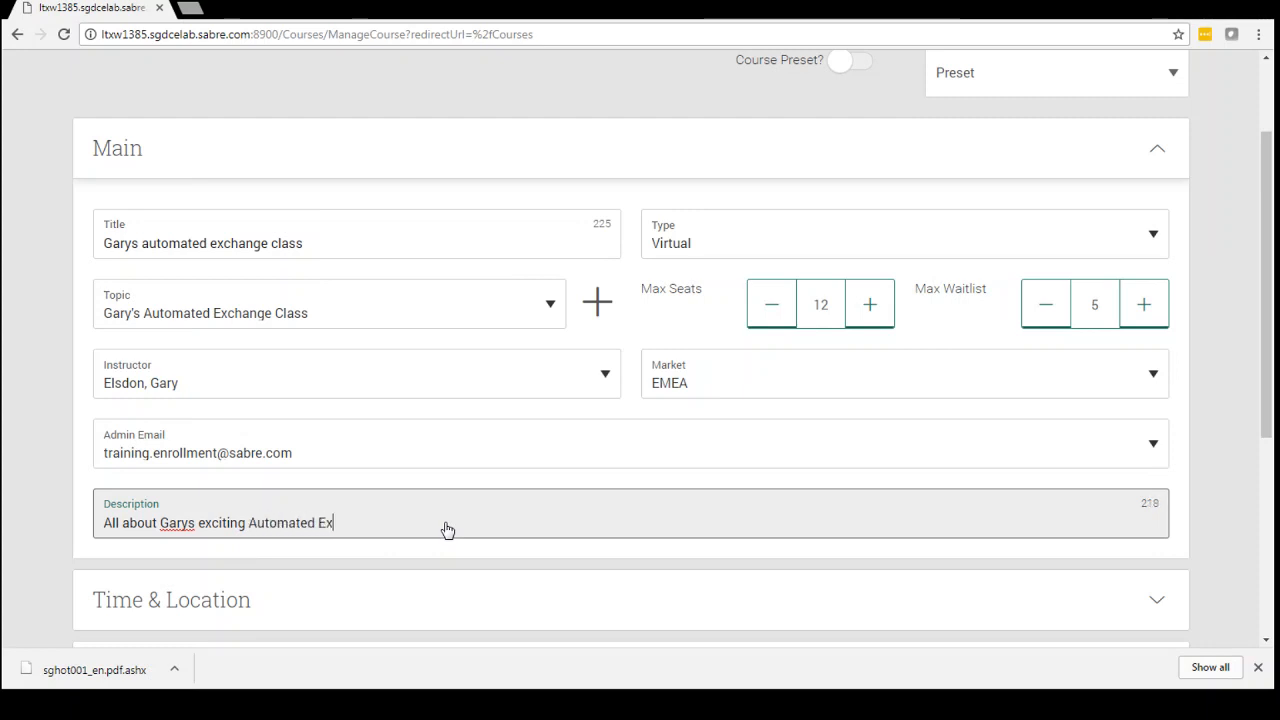
pyautogui.write('changes Class...')
# Expand the Time & Location section and set the session date to 05-09-2017 (5 September).
pyautogui.moveTo(1266, 393); pyautogui.dragTo(1266, 592)
pyautogui.click(643, 241)
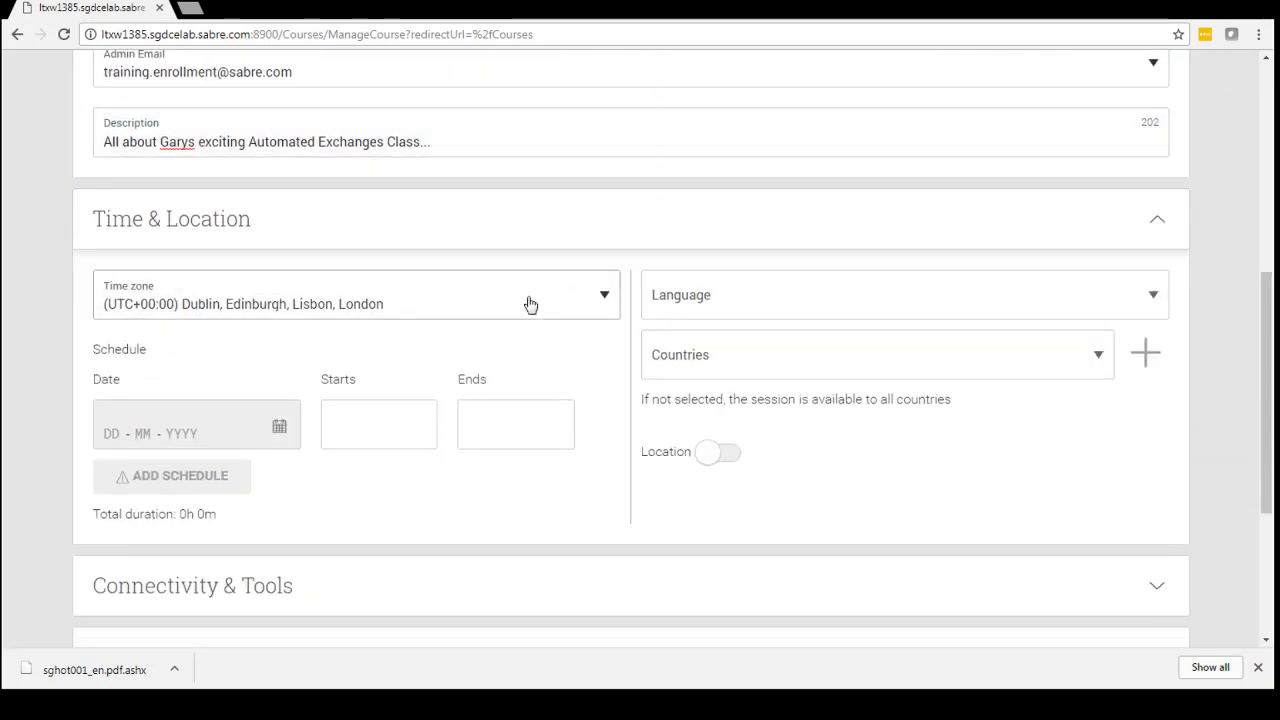
pyautogui.click(214, 432)
pyautogui.click(279, 427)
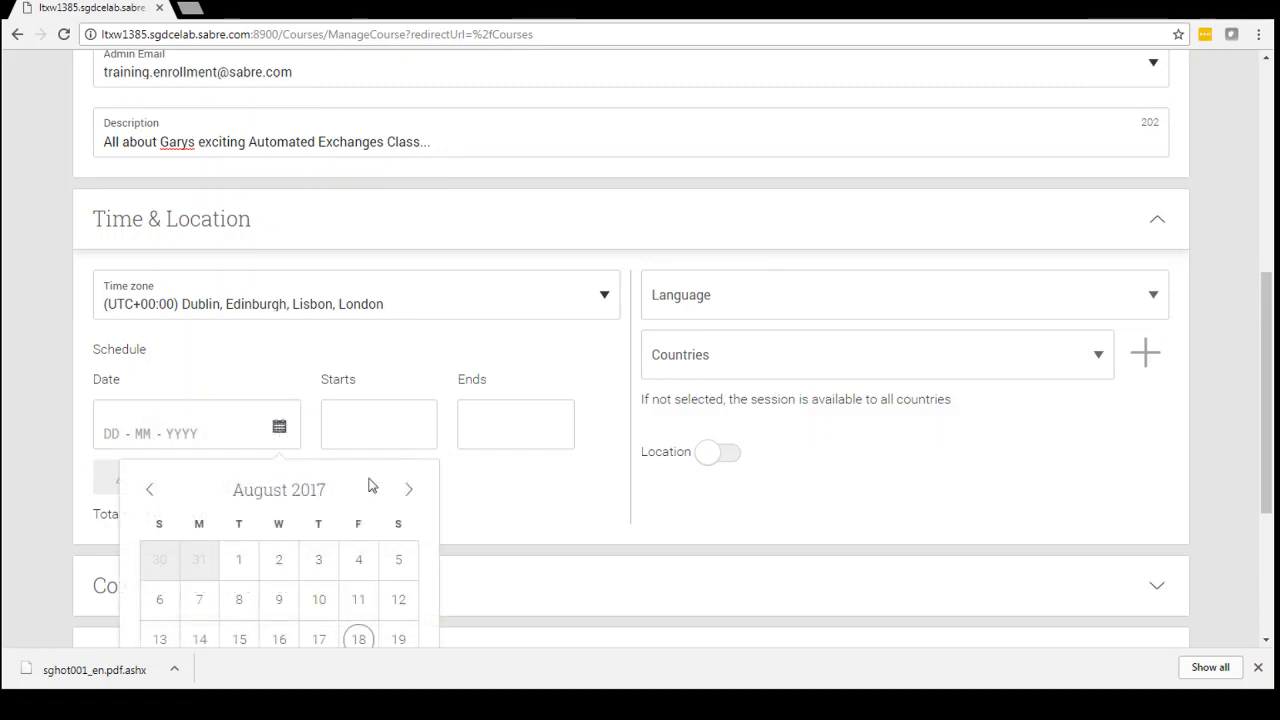
pyautogui.click(415, 505)
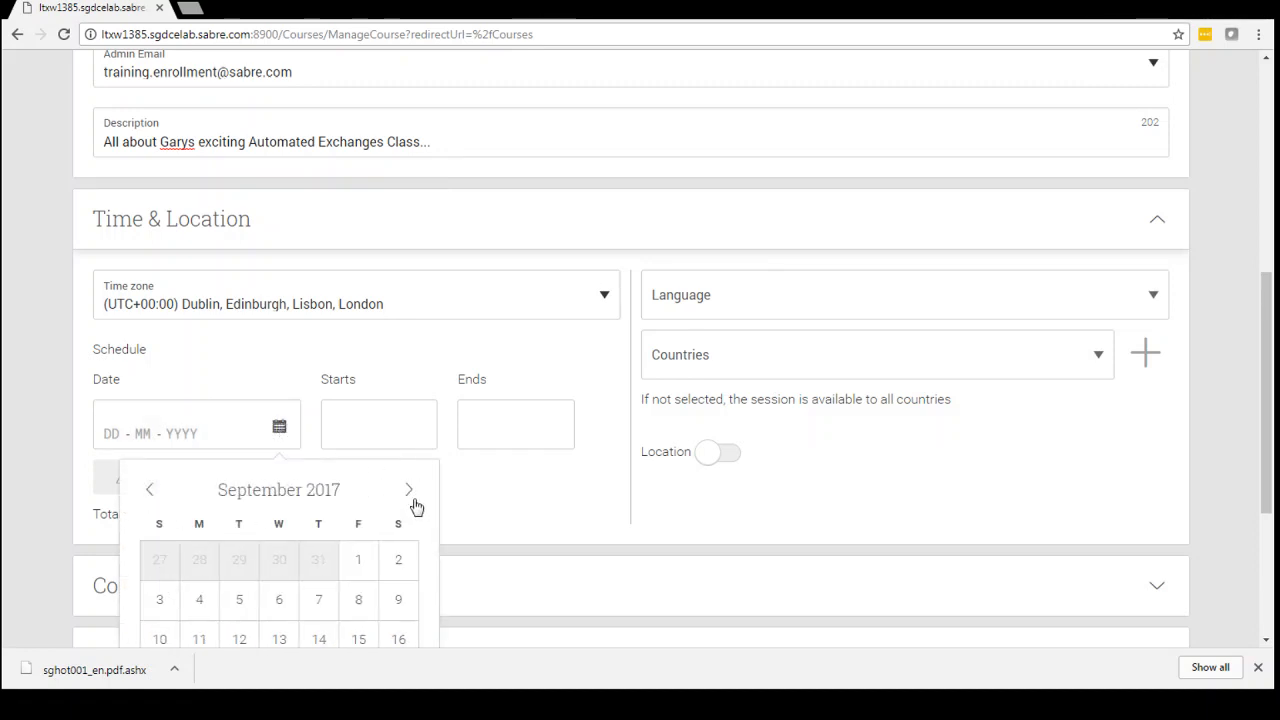
pyautogui.click(240, 604)
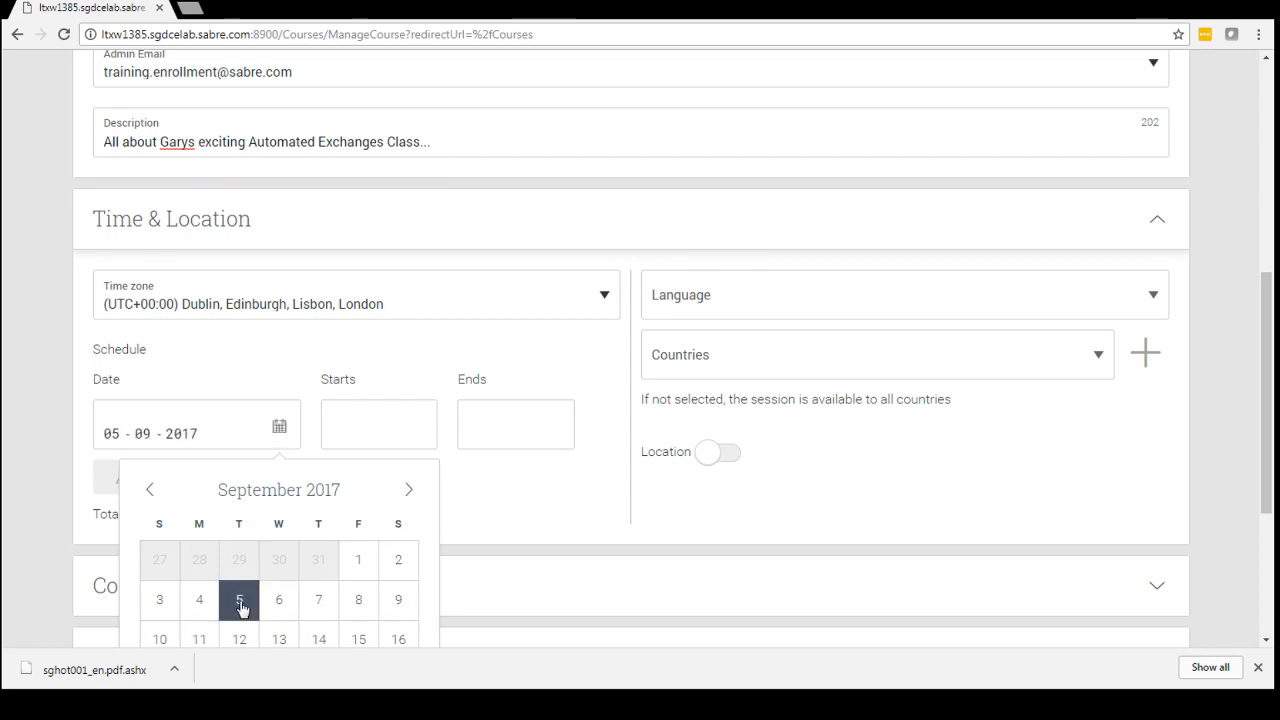
# Set the session to start at 10:00 and end at 11:00.
pyautogui.click(380, 440)
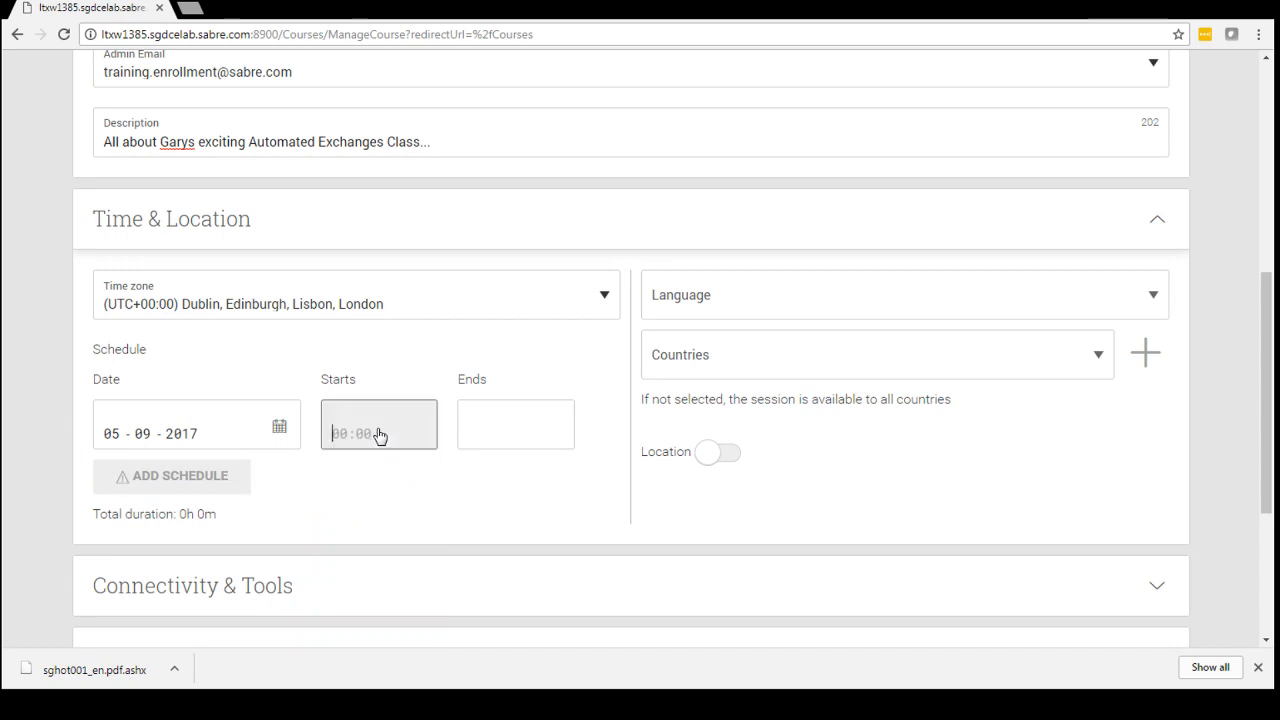
pyautogui.write('1000')
pyautogui.press('Tab')
pyautogui.write('11:00')
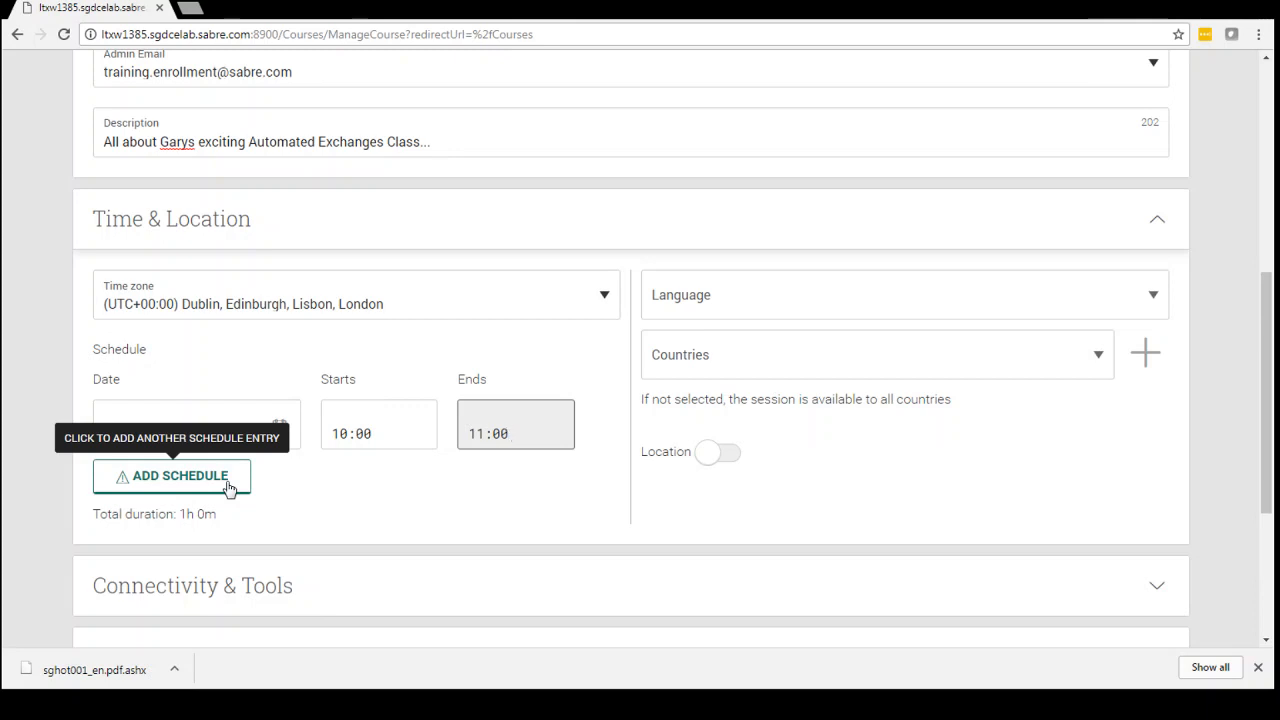
# Set the session language to English and make the session available to the country TestCountry 2iTd.
pyautogui.click(885, 304)
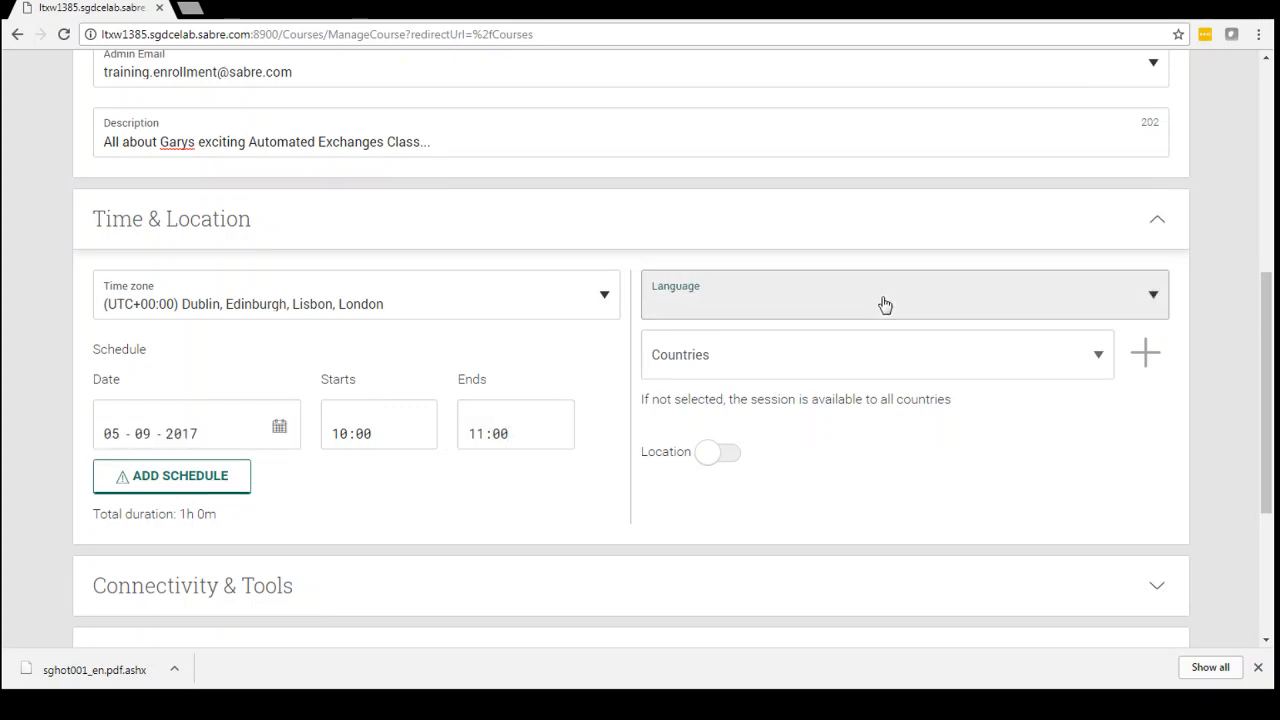
pyautogui.click(776, 372)
pyautogui.click(767, 362)
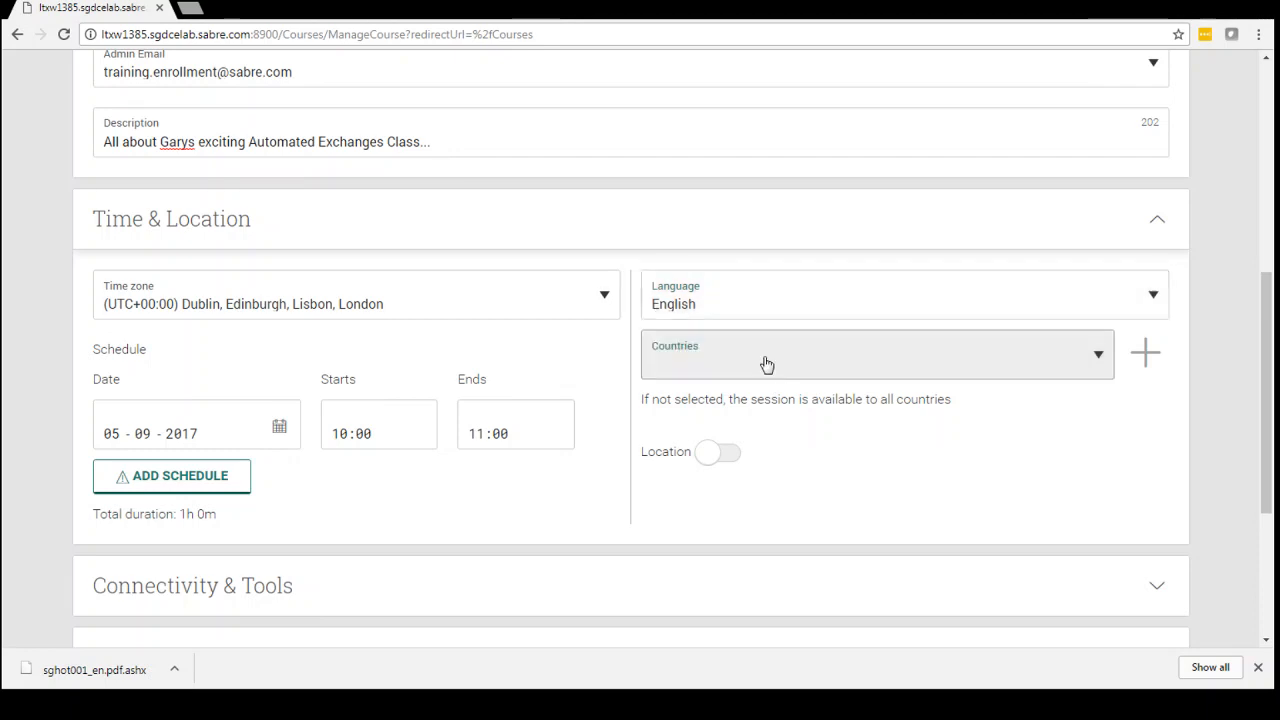
pyautogui.click(754, 419)
pyautogui.click(880, 467)
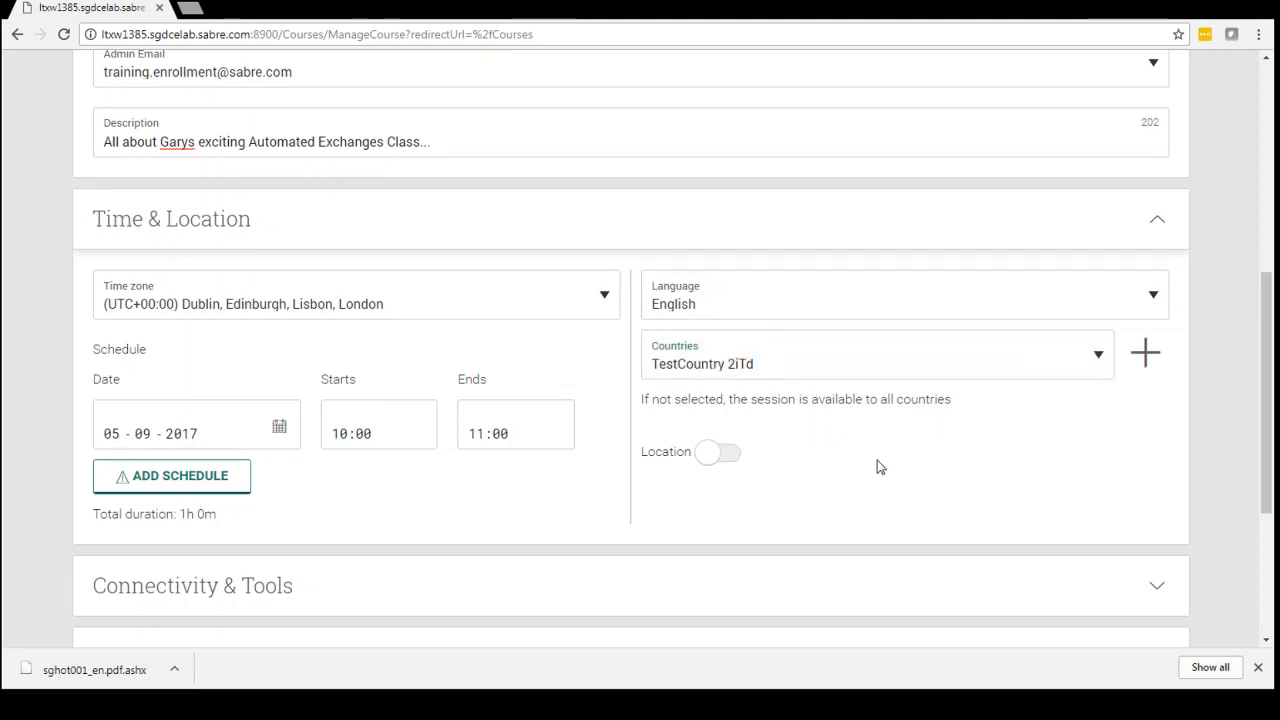
# Enable the session's location and set its country to United States and its city to New York.
pyautogui.moveTo(1265, 352); pyautogui.dragTo(1273, 410)
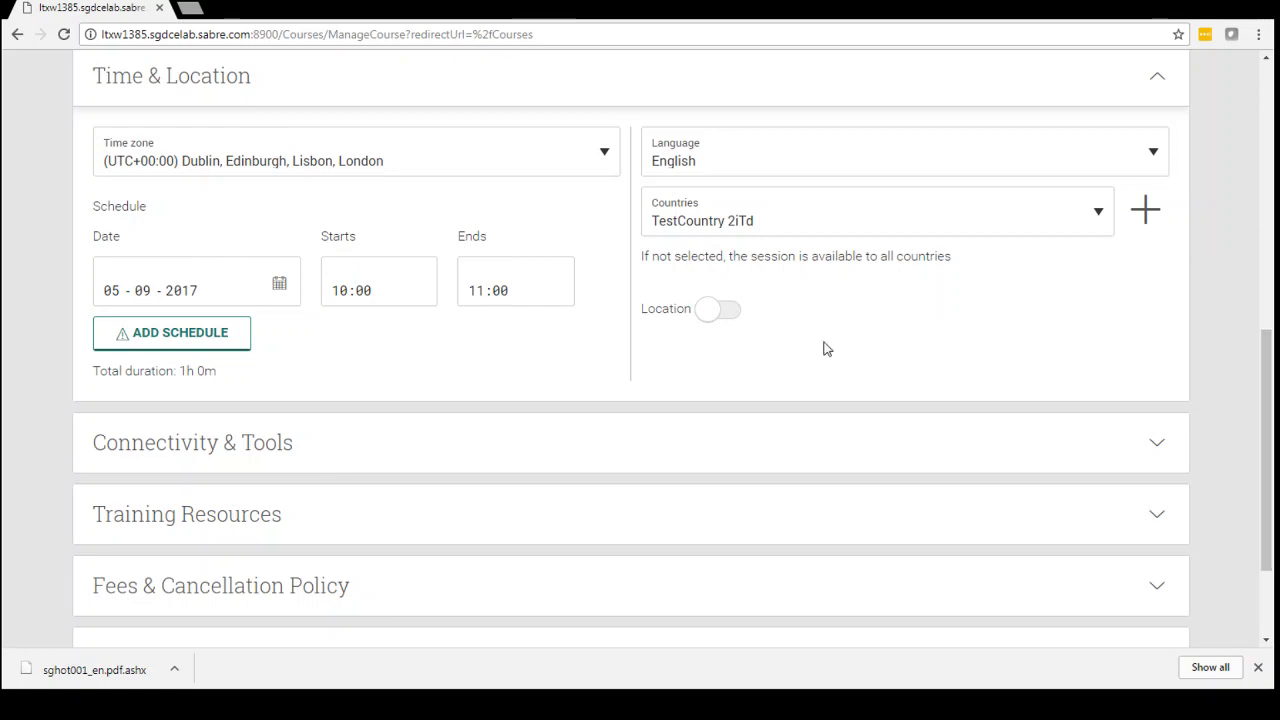
pyautogui.click(730, 316)
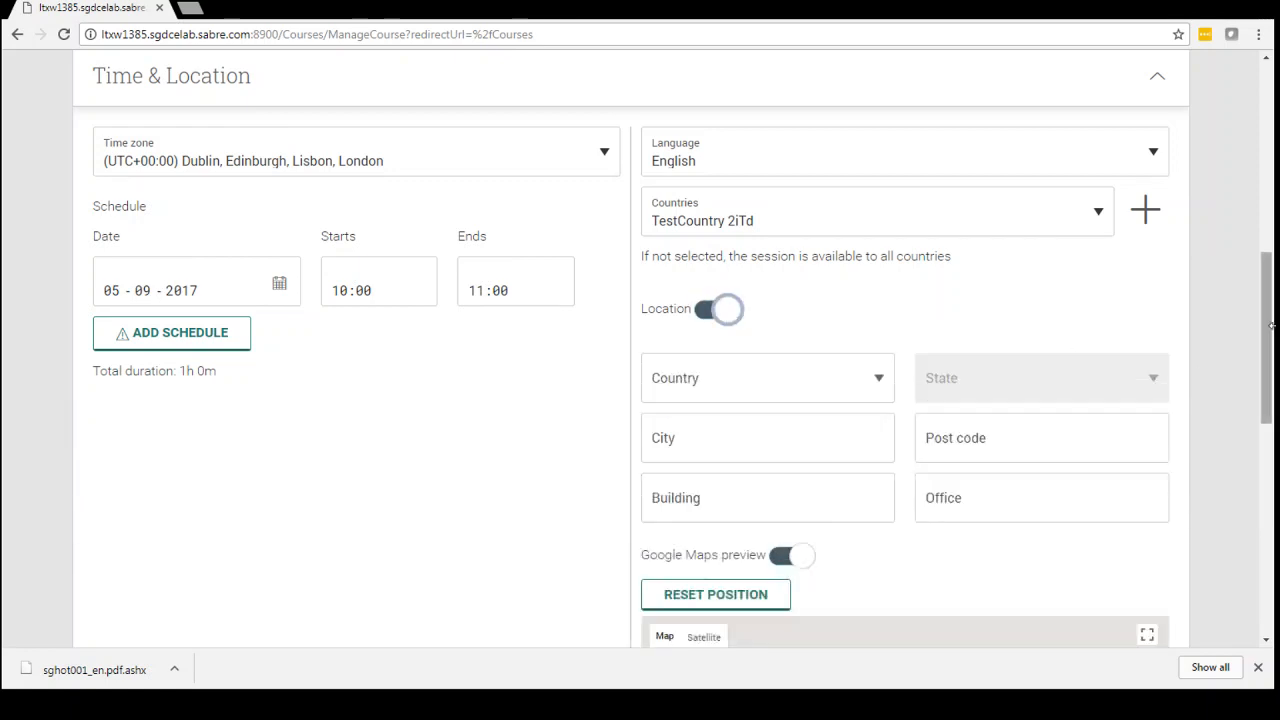
pyautogui.scroll(-1, 1271, 337)
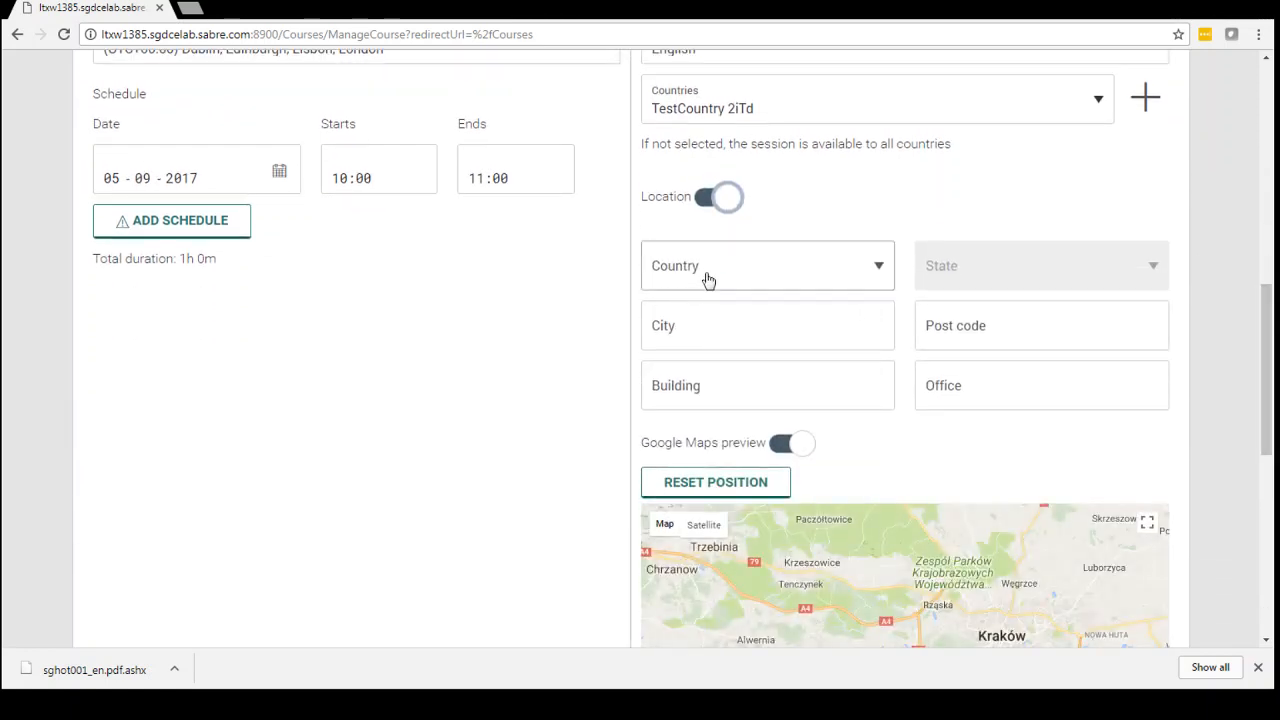
pyautogui.click(706, 274)
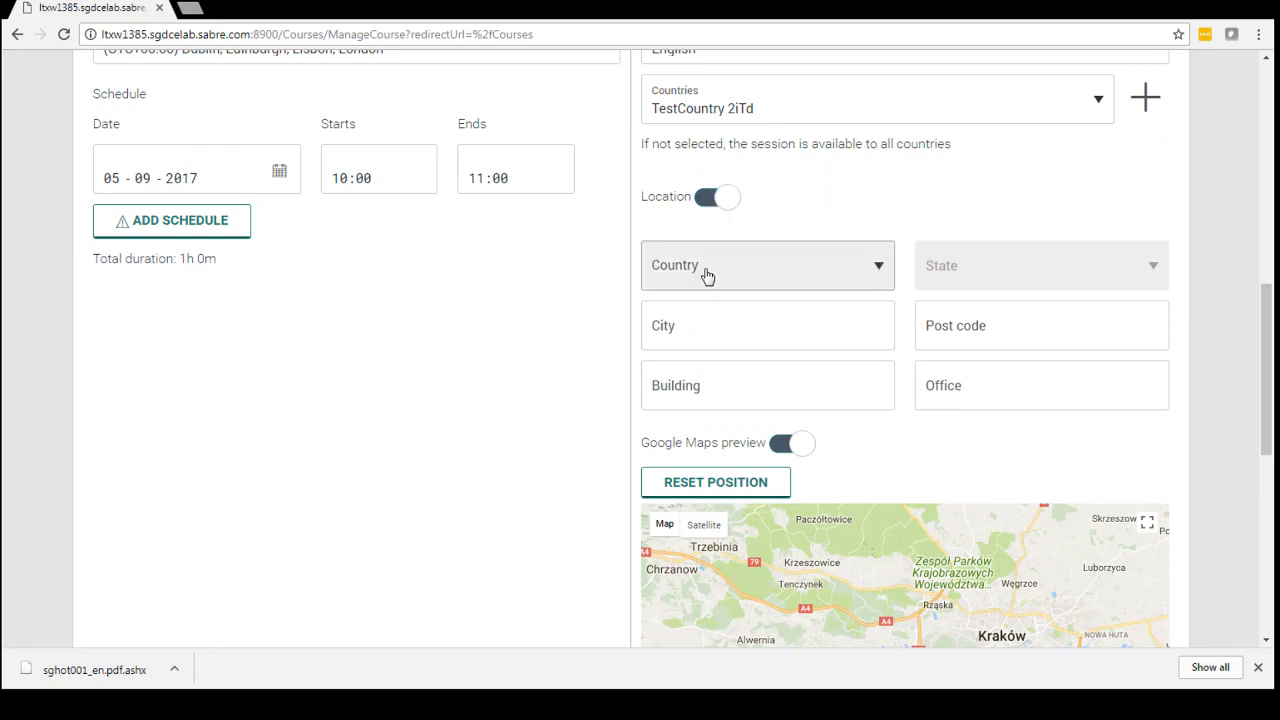
pyautogui.click(703, 354)
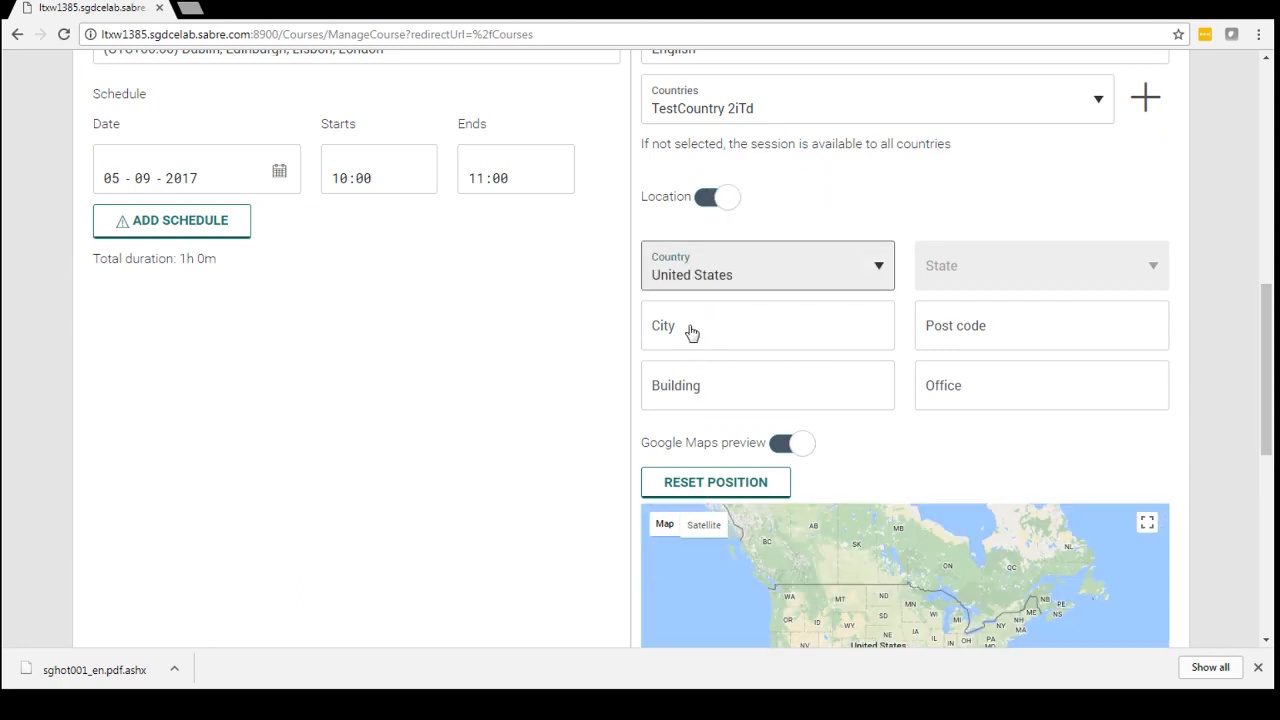
pyautogui.click(689, 331)
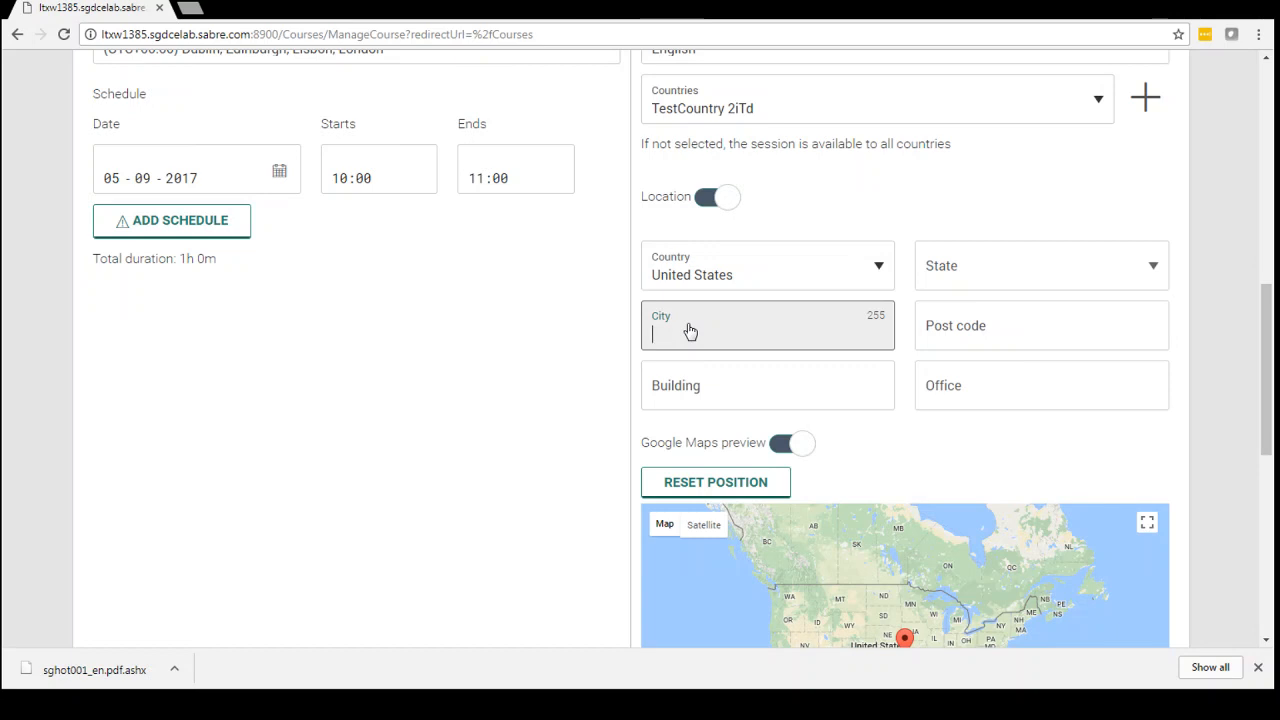
pyautogui.write('New York')
pyautogui.press('Tab')
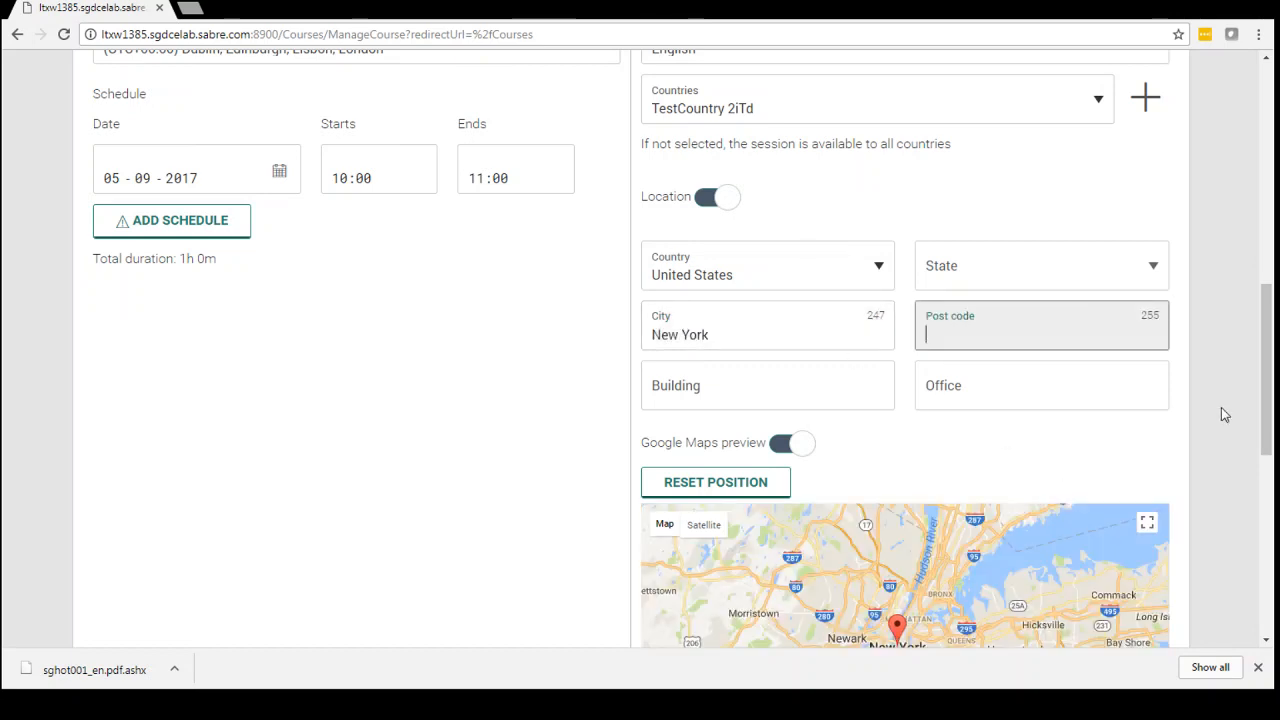
# Enter "empire state building" as the building of the session's location.
pyautogui.moveTo(1268, 388)
pyautogui.mouseDown()
pyautogui.moveTo(1268, 433)
pyautogui.moveTo(1268, 407)
pyautogui.mouseUp()
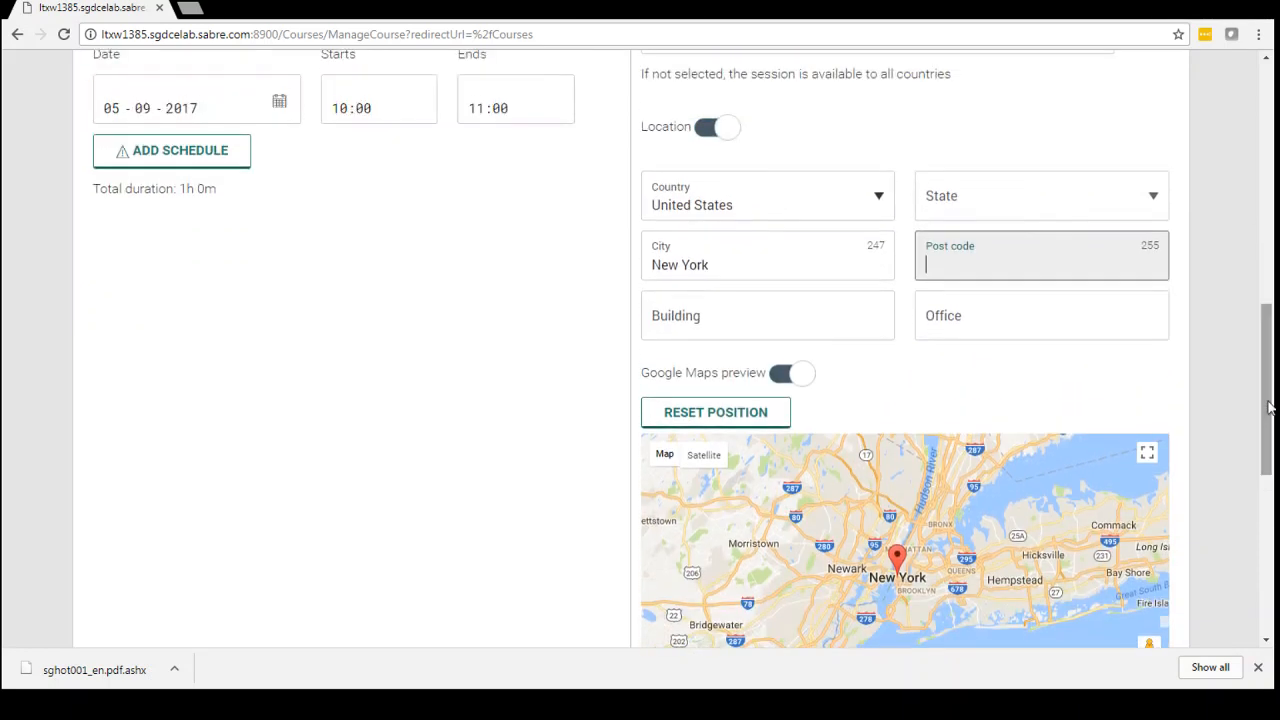
pyautogui.click(733, 323)
pyautogui.write('em')
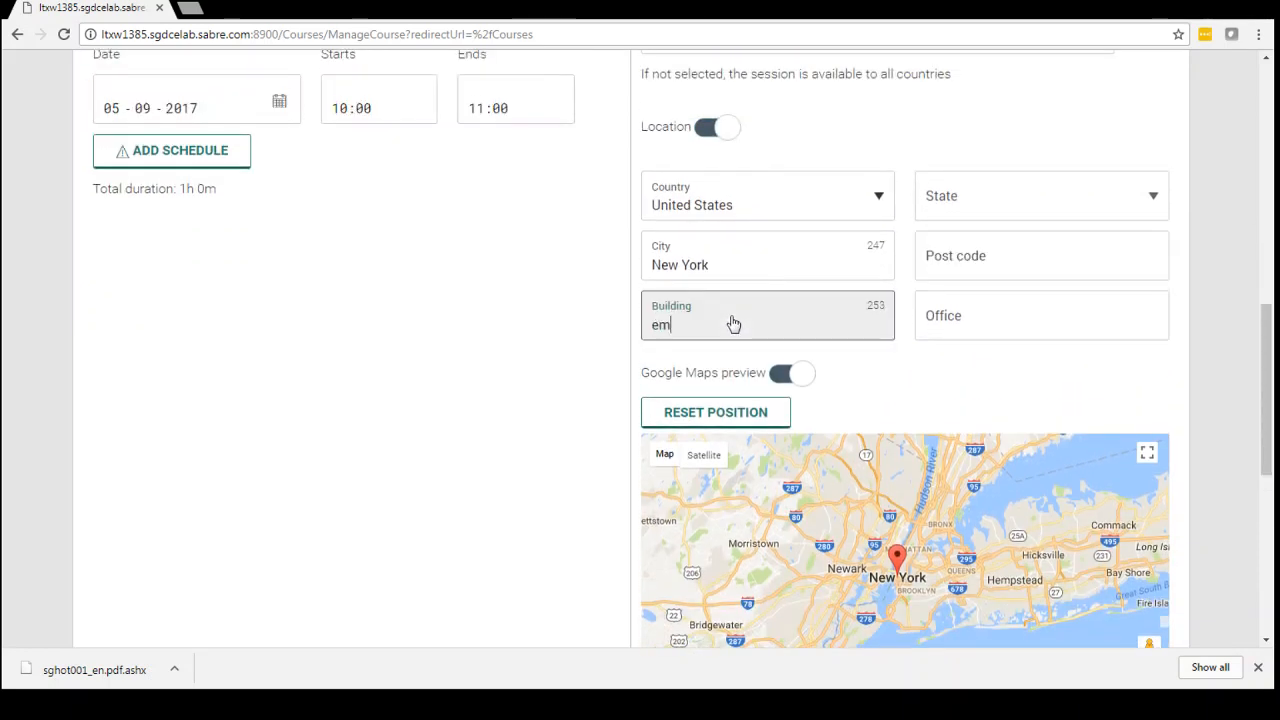
pyautogui.write('pire state building')
pyautogui.click(937, 379)
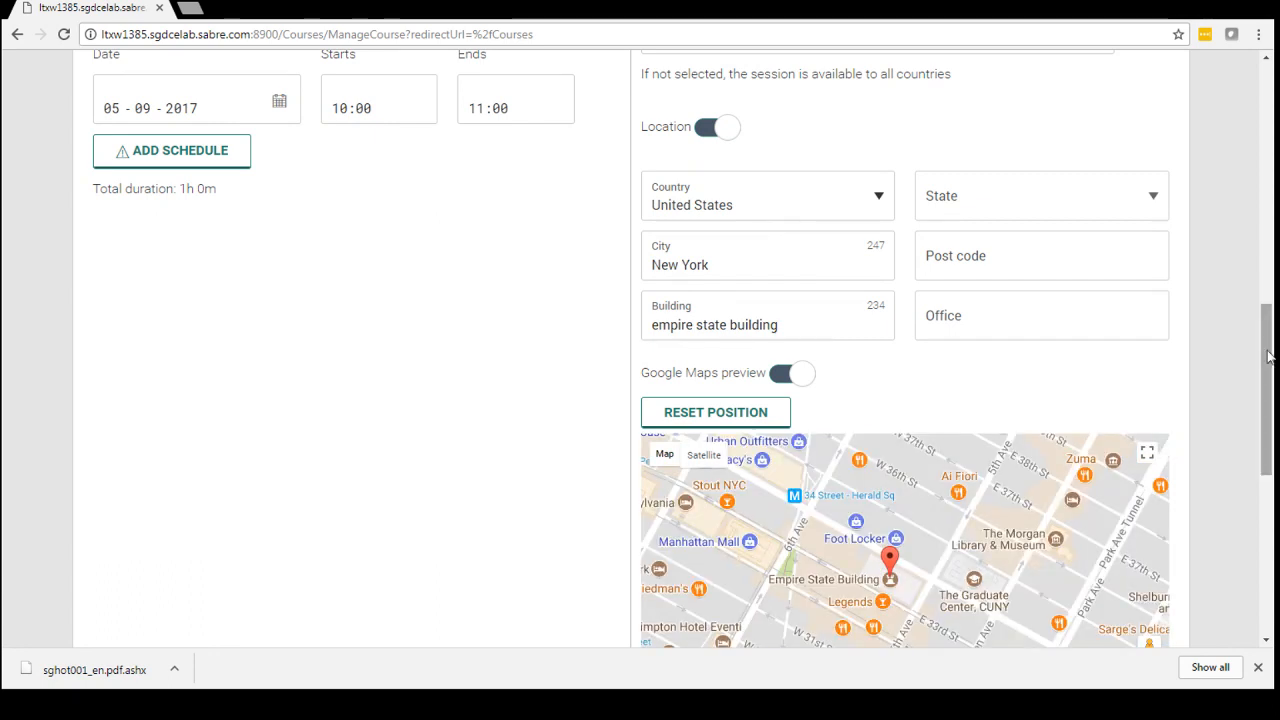
# Adjust the zoom and position of the Google Maps preview around the marked building and disable the session's location.
pyautogui.moveTo(1267, 356); pyautogui.dragTo(1267, 388)
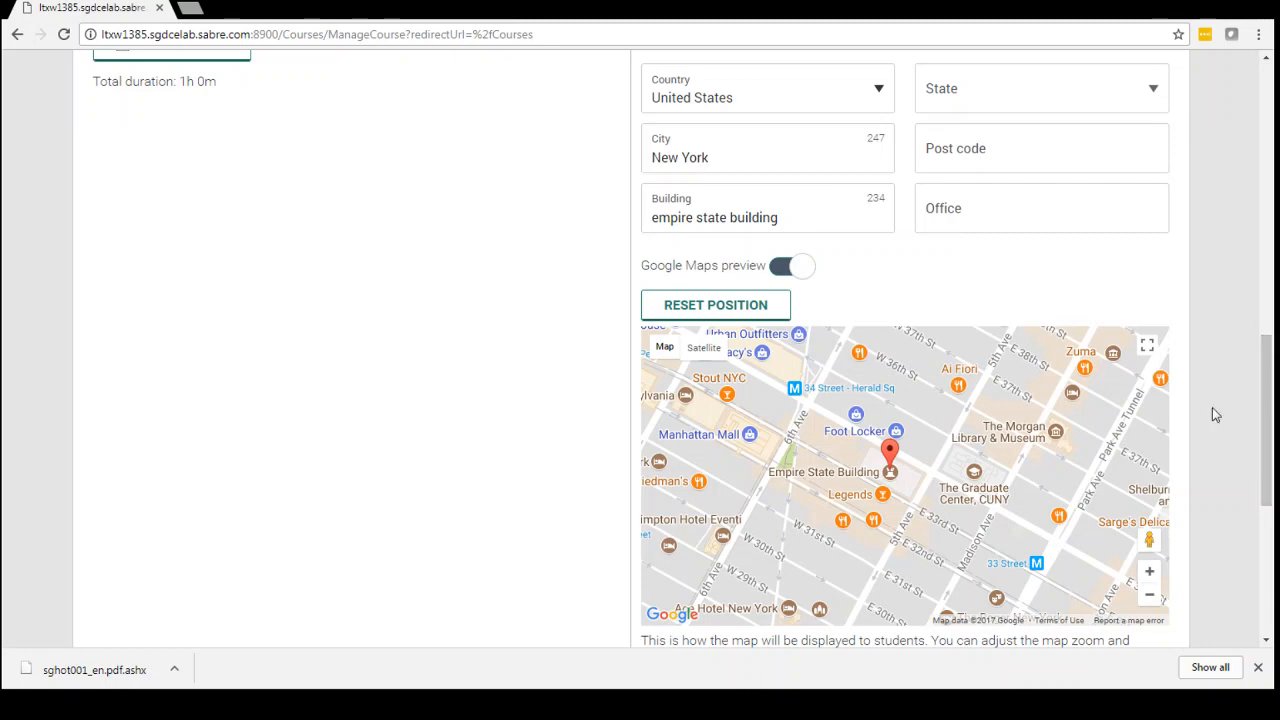
pyautogui.click(1149, 595)
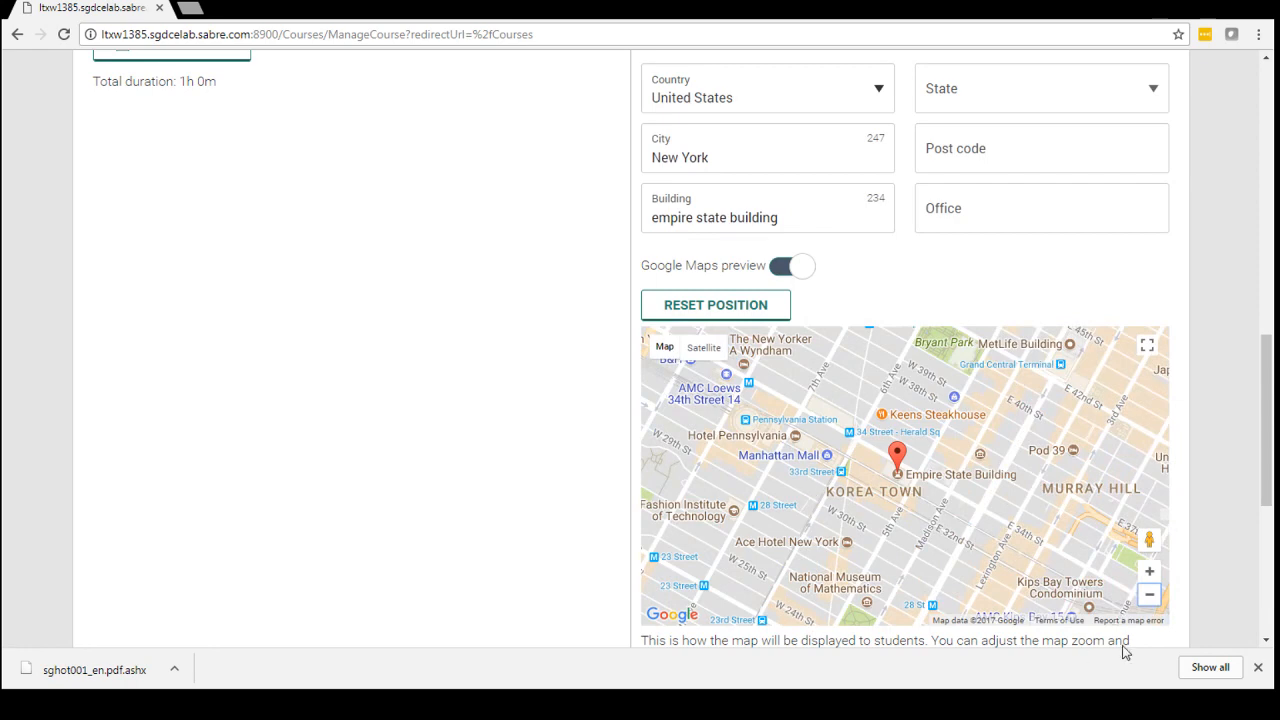
pyautogui.click(1150, 572)
pyautogui.click(1150, 572)
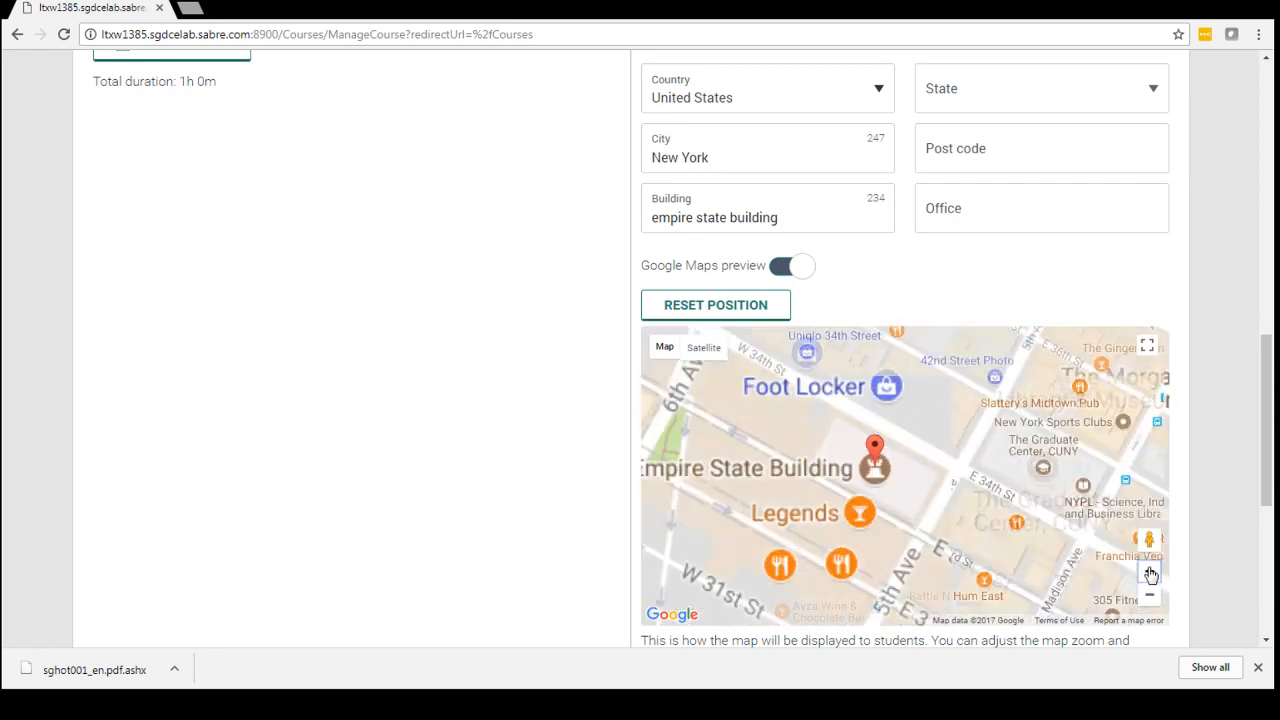
pyautogui.moveTo(970, 489); pyautogui.dragTo(1039, 507)
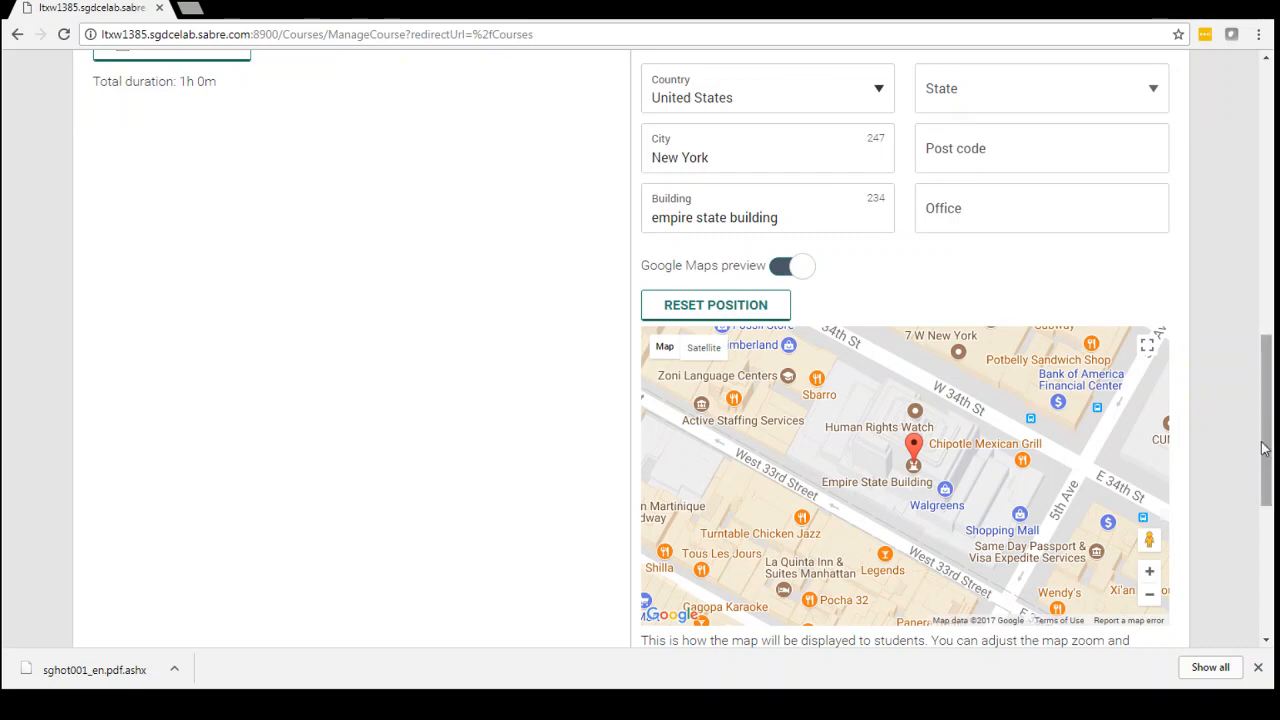
pyautogui.moveTo(1266, 446); pyautogui.dragTo(1266, 388)
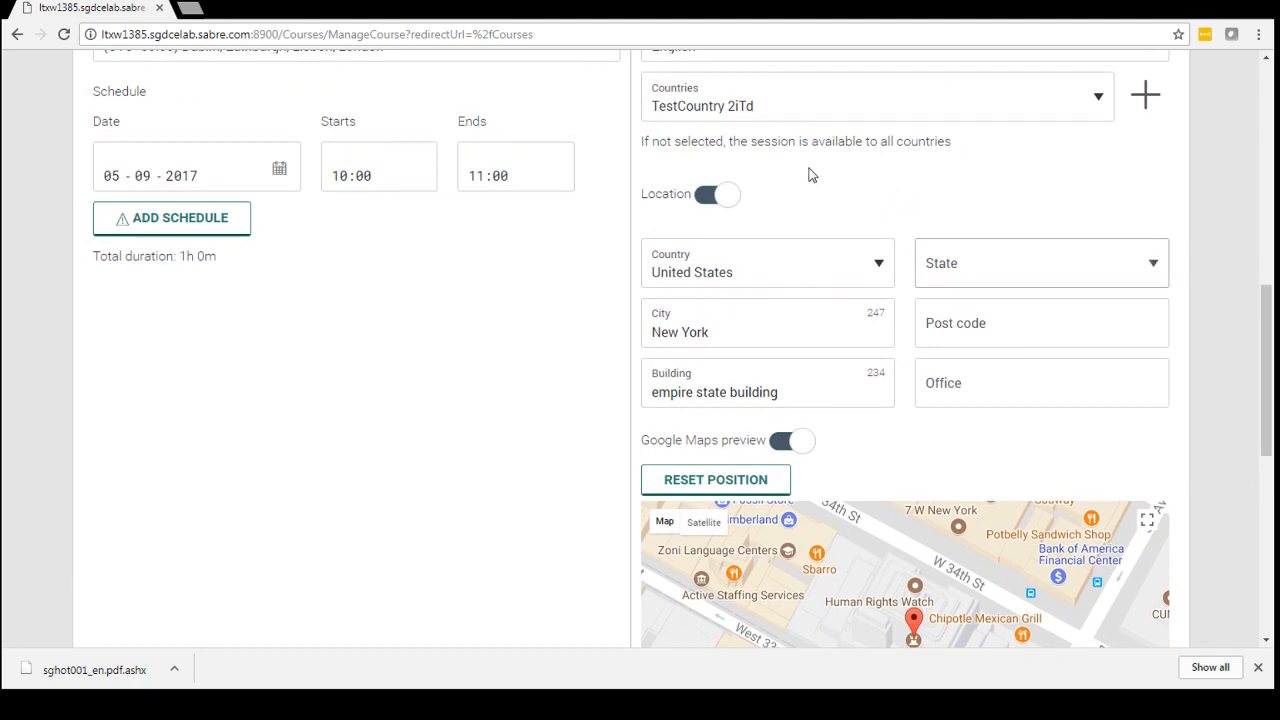
pyautogui.click(708, 197)
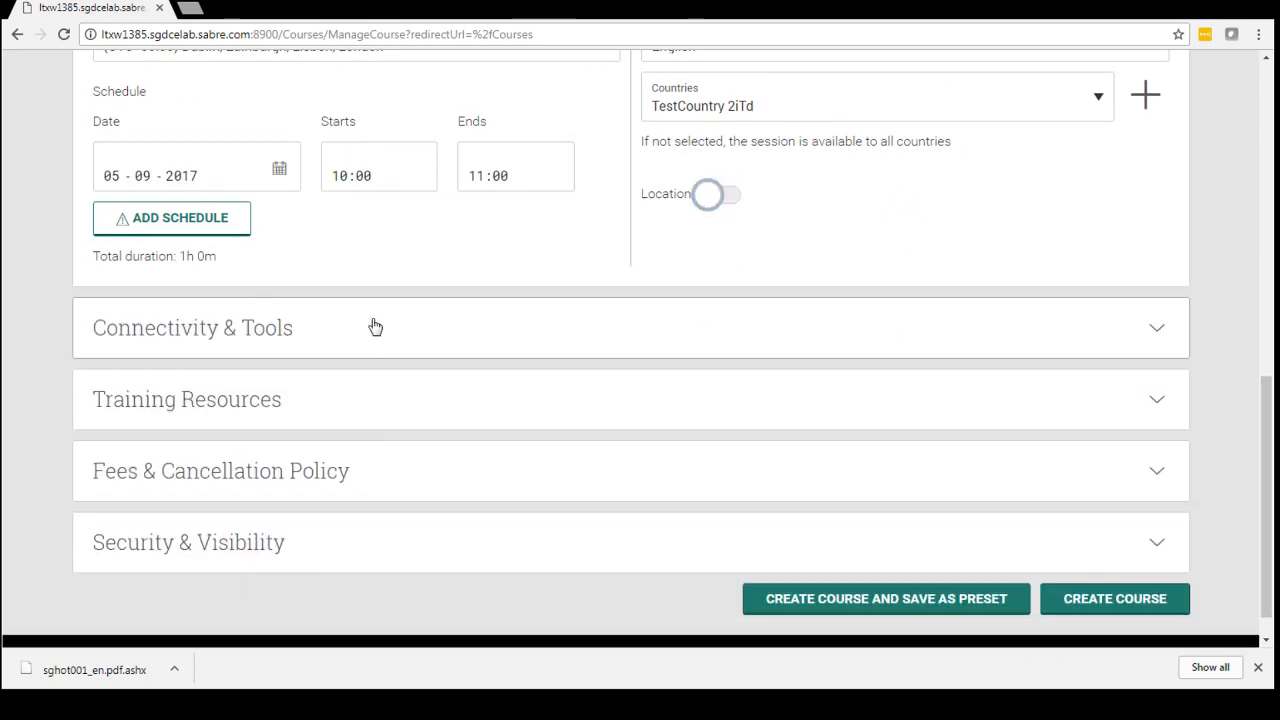
# Expand the Connectivity & Tools section, enable the bridge and enter the session's bridge phone number.
pyautogui.click(180, 331)
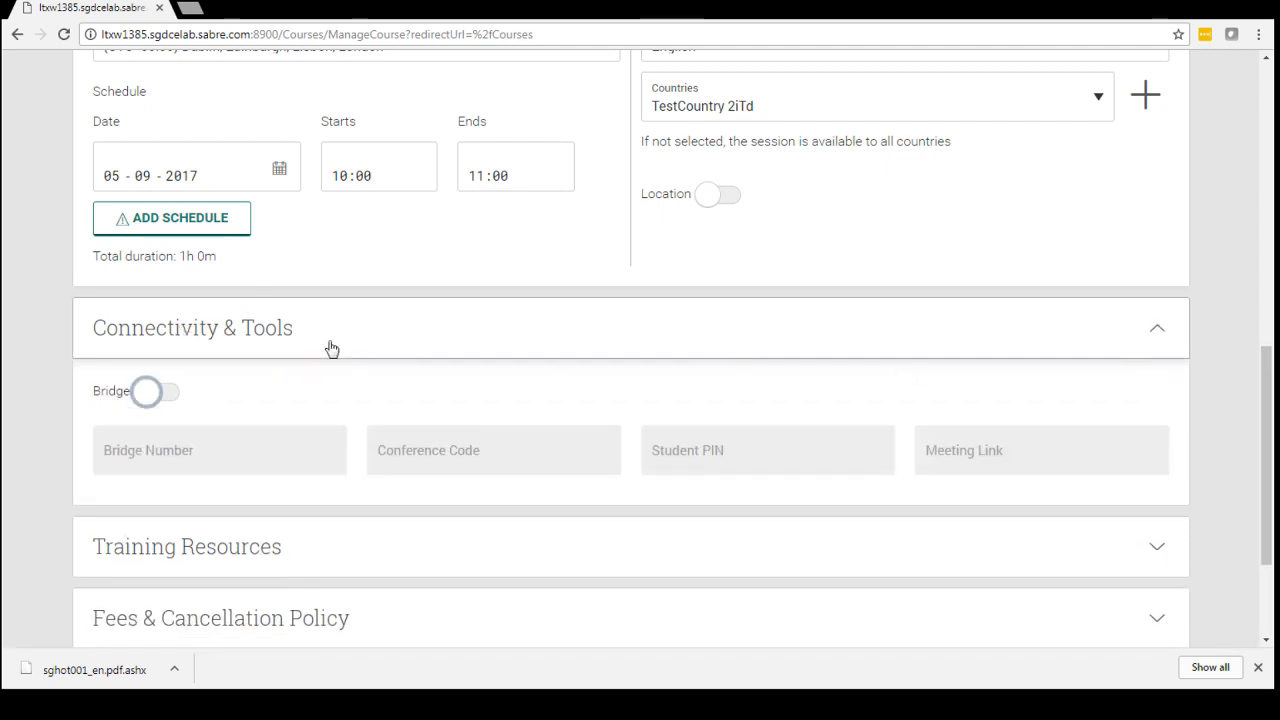
pyautogui.click(169, 398)
pyautogui.click(188, 464)
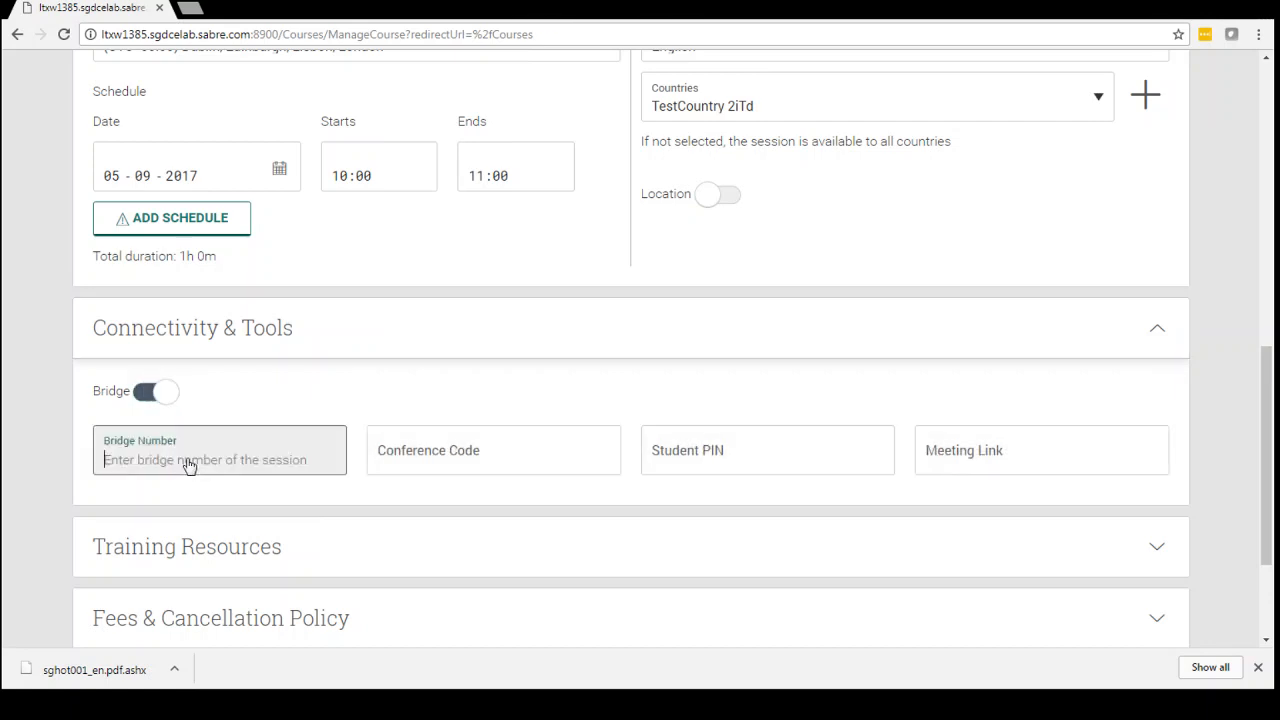
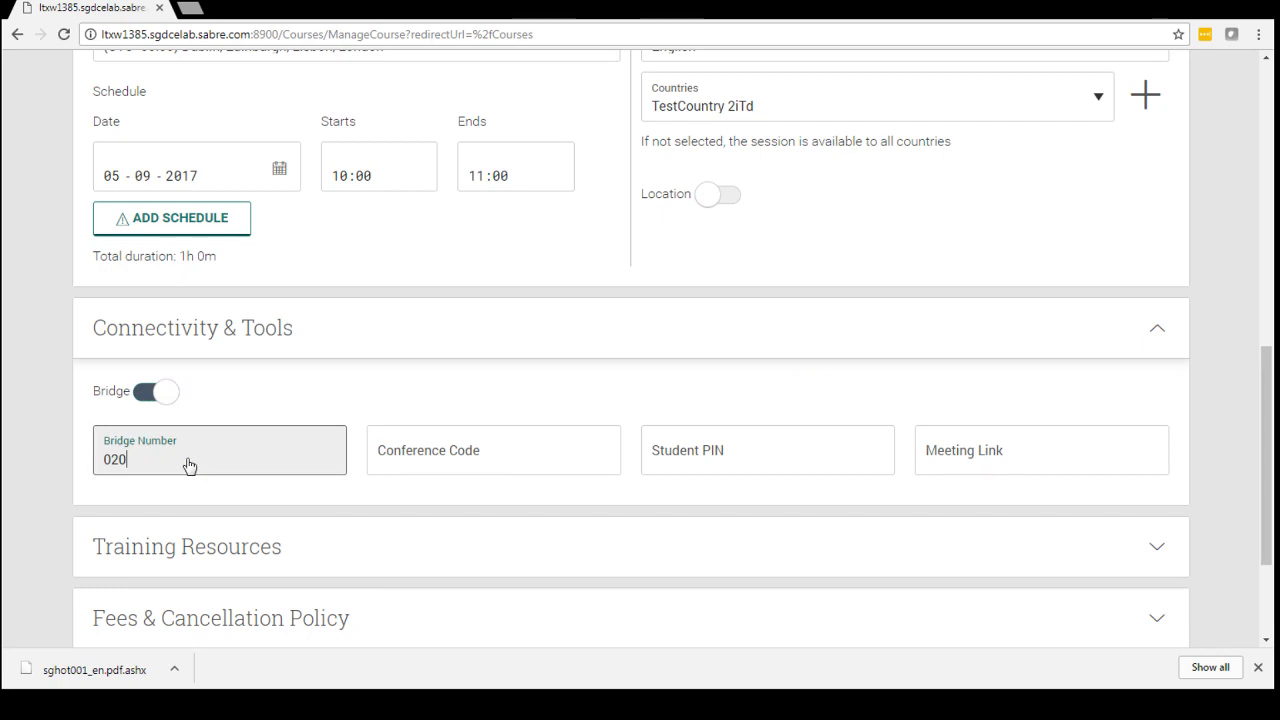
pyautogui.press('Tab')
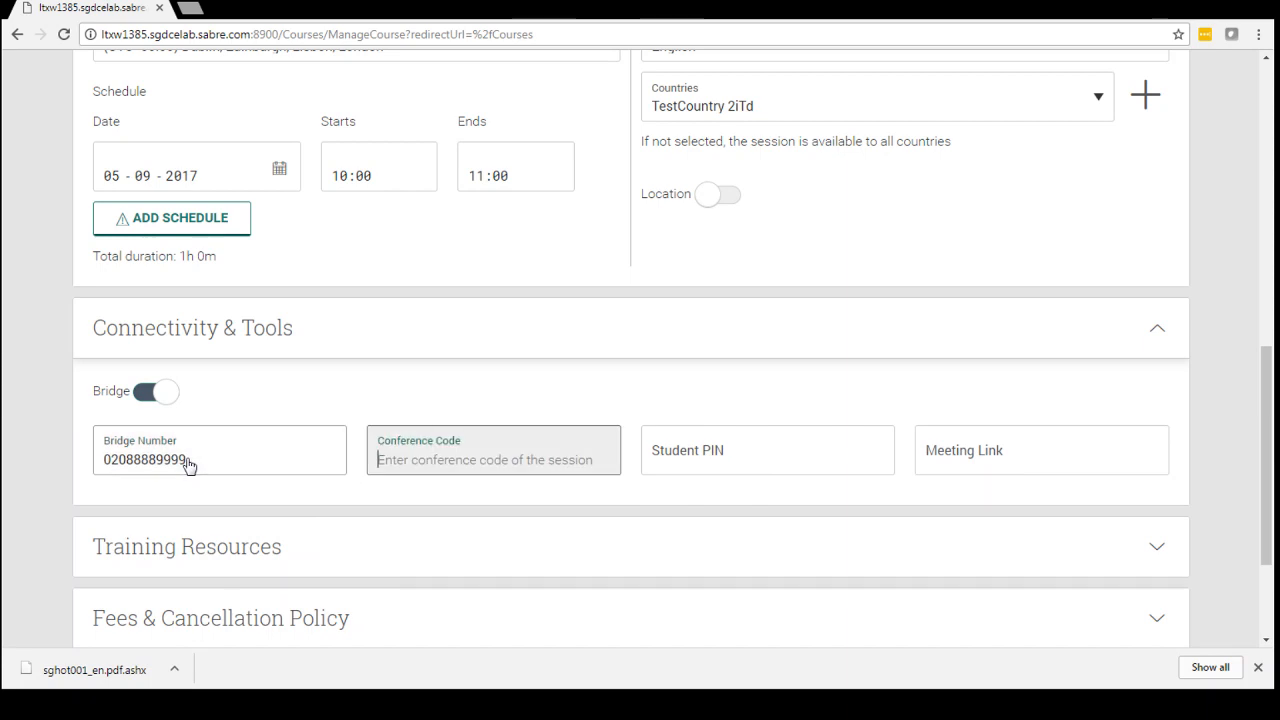
# Enter the bridge's conference code and the student PIN for the session.
pyautogui.write('1234')
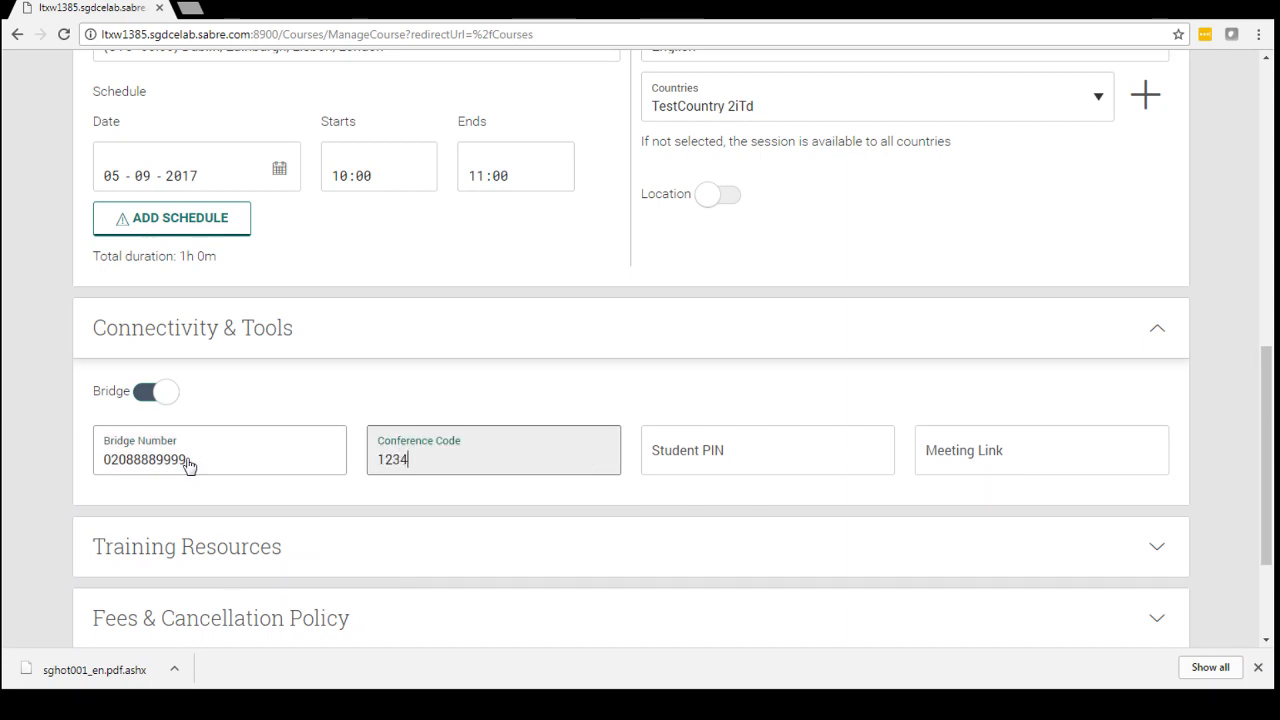
pyautogui.press('Tab')
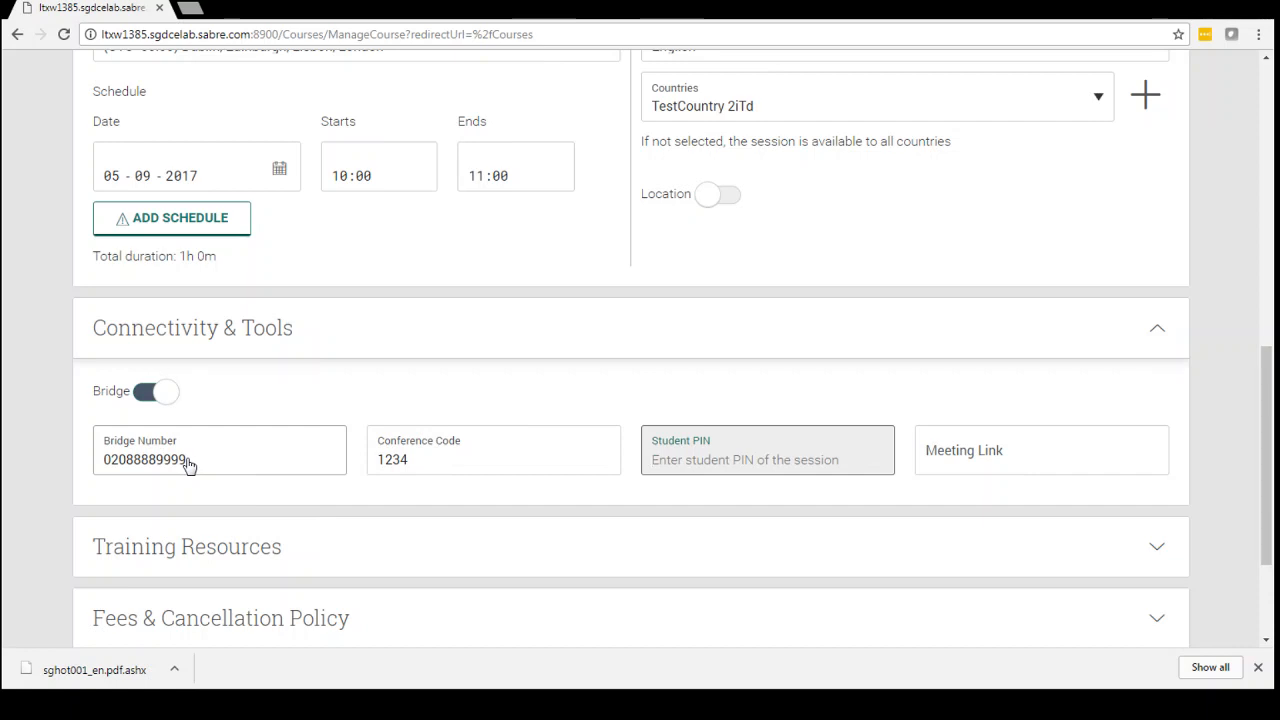
pyautogui.write('0909')
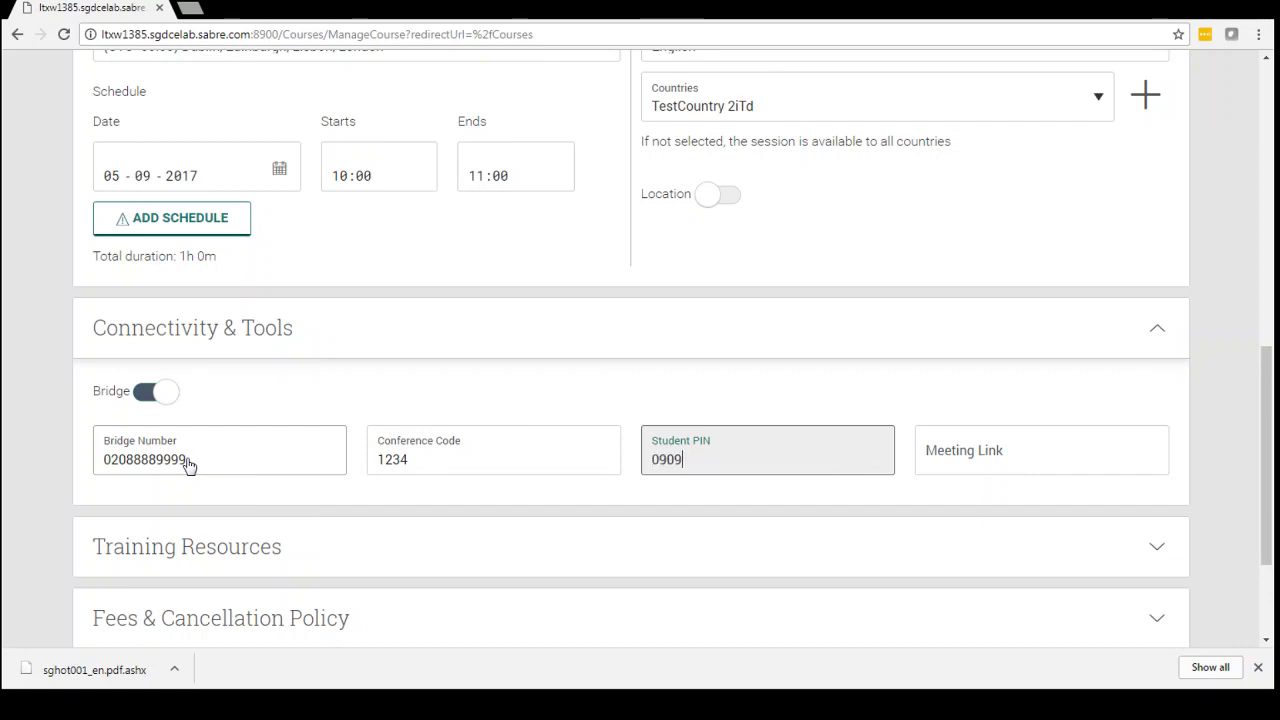
pyautogui.press('Tab')
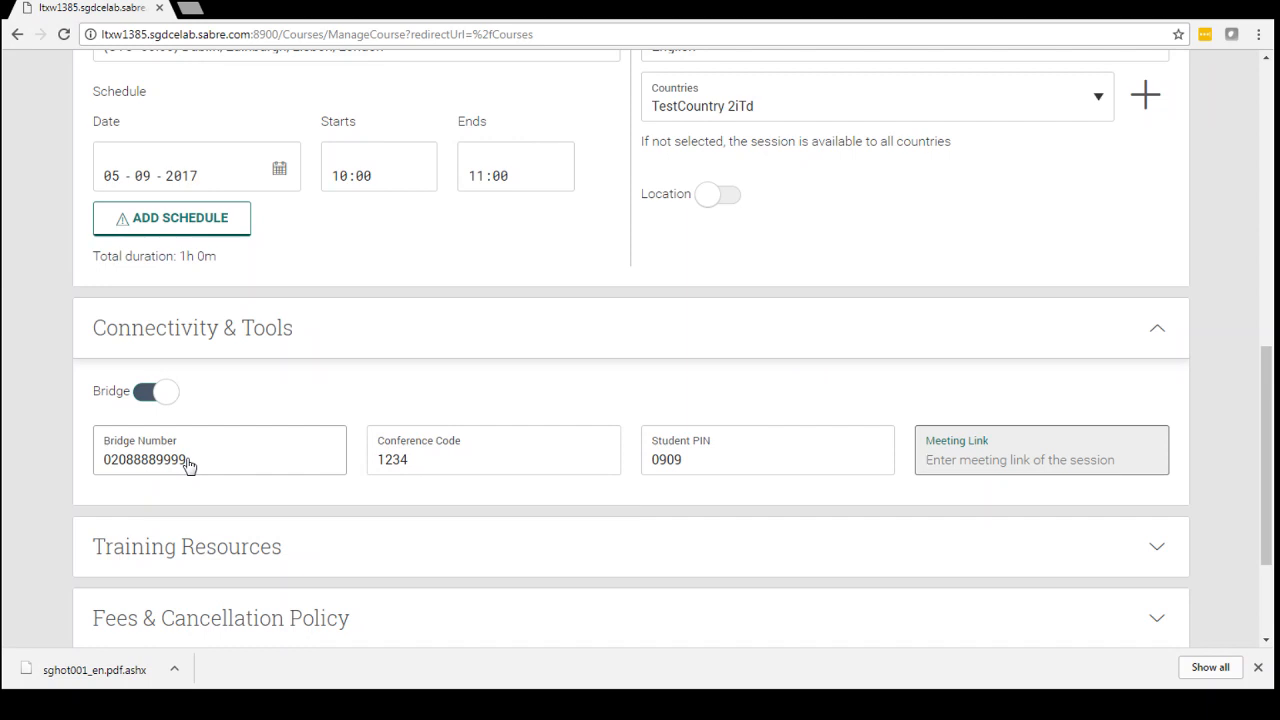
pyautogui.write('htp')
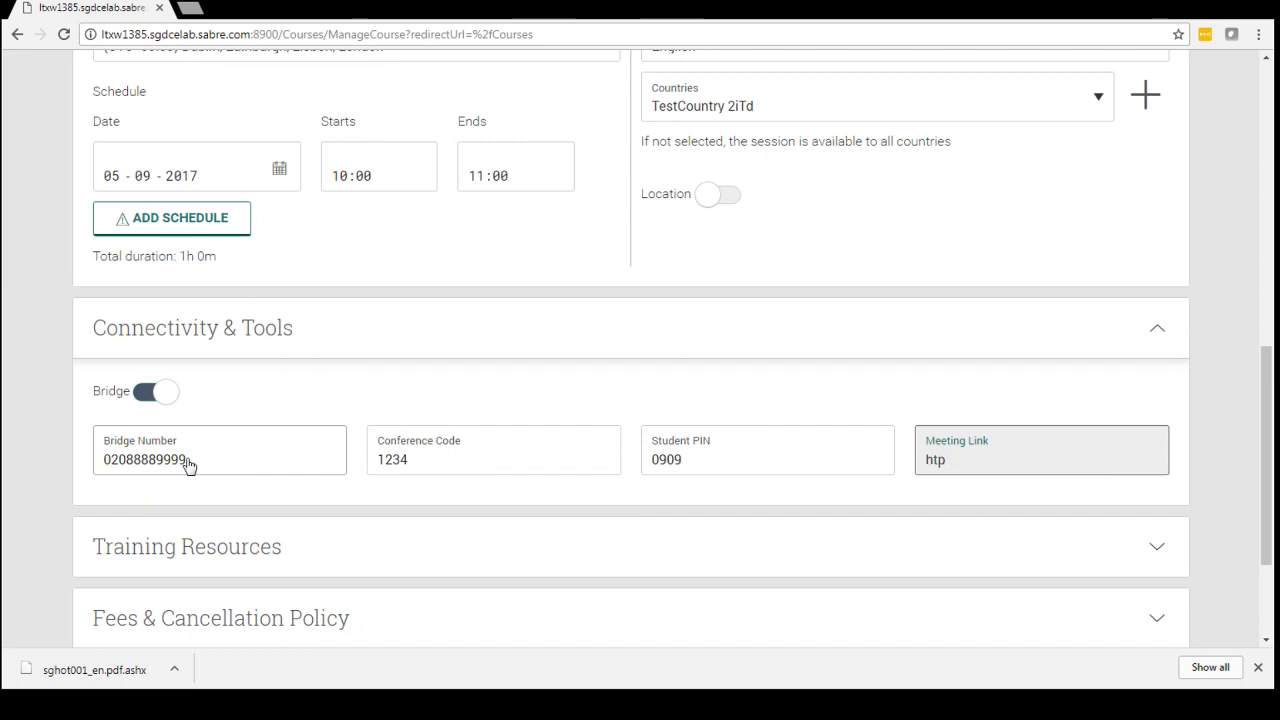
pyautogui.press('BackSpace')
pyautogui.write('tp://webex.com')
pyautogui.click(397, 407)
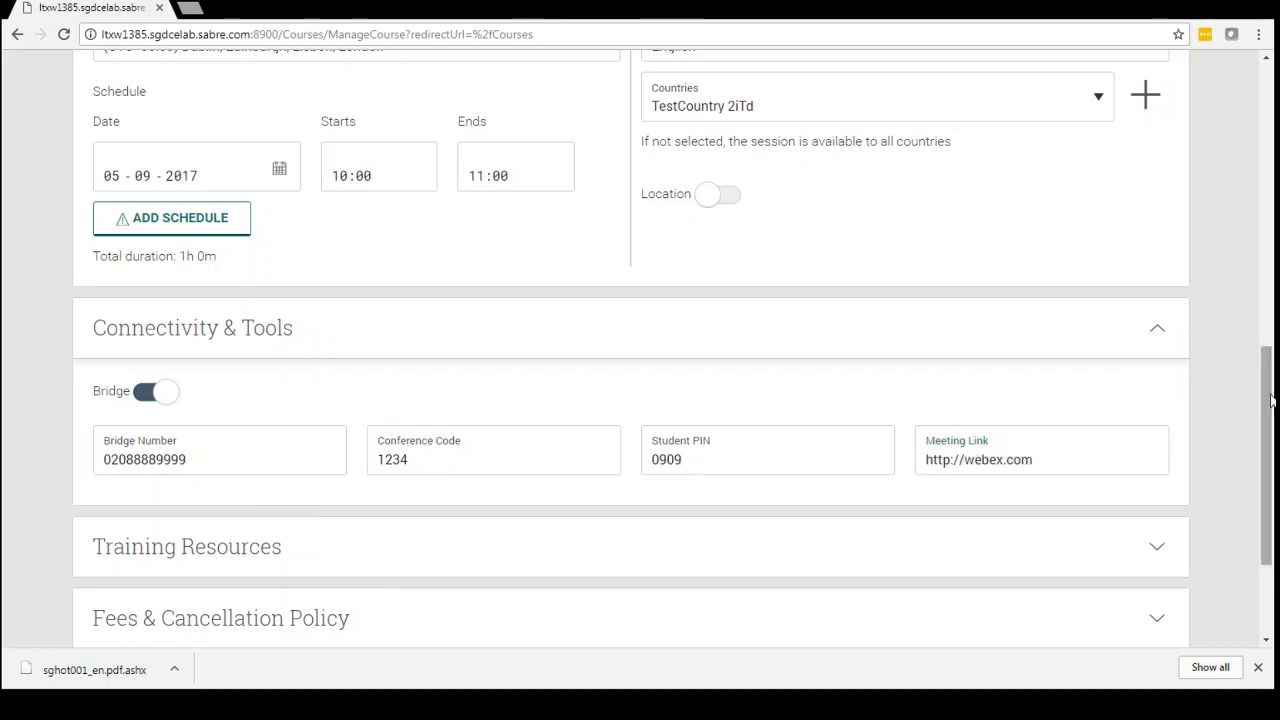
# Expand the Training Resources section, add the "Air extras" resource to the course and save the selection.
pyautogui.moveTo(1271, 399); pyautogui.dragTo(1271, 465)
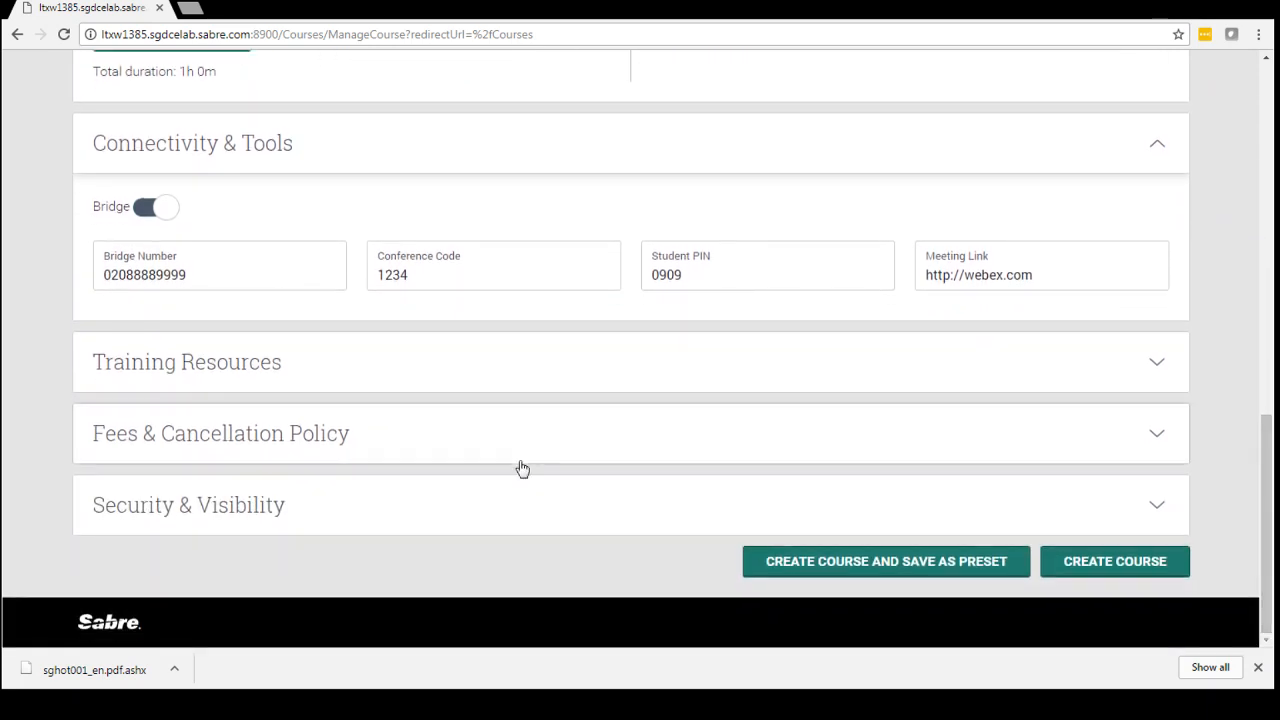
pyautogui.click(226, 367)
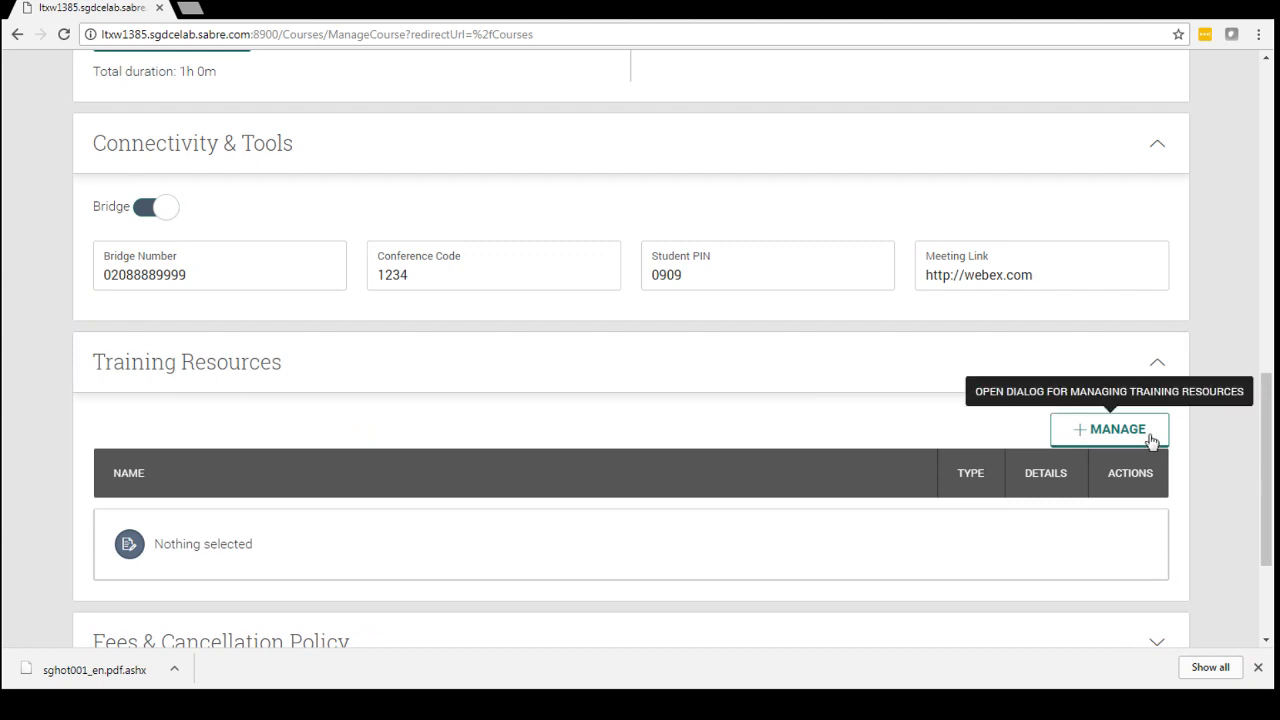
pyautogui.click(1150, 435)
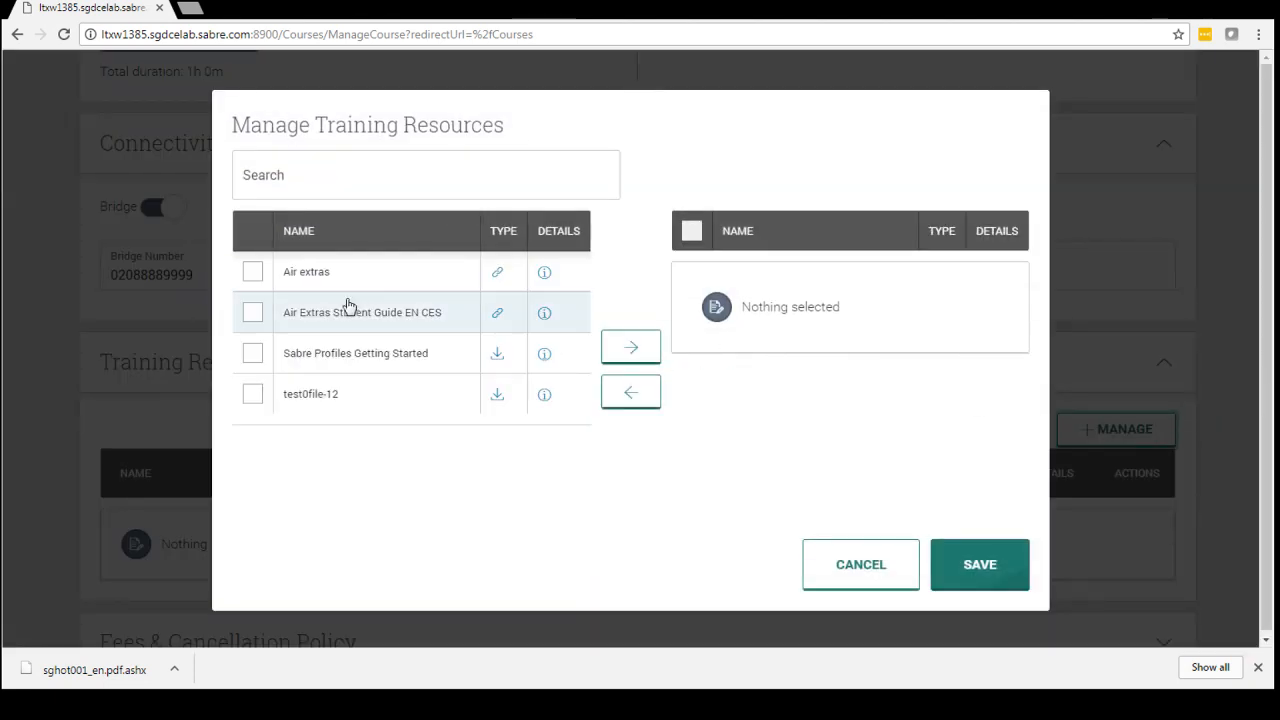
pyautogui.click(252, 272)
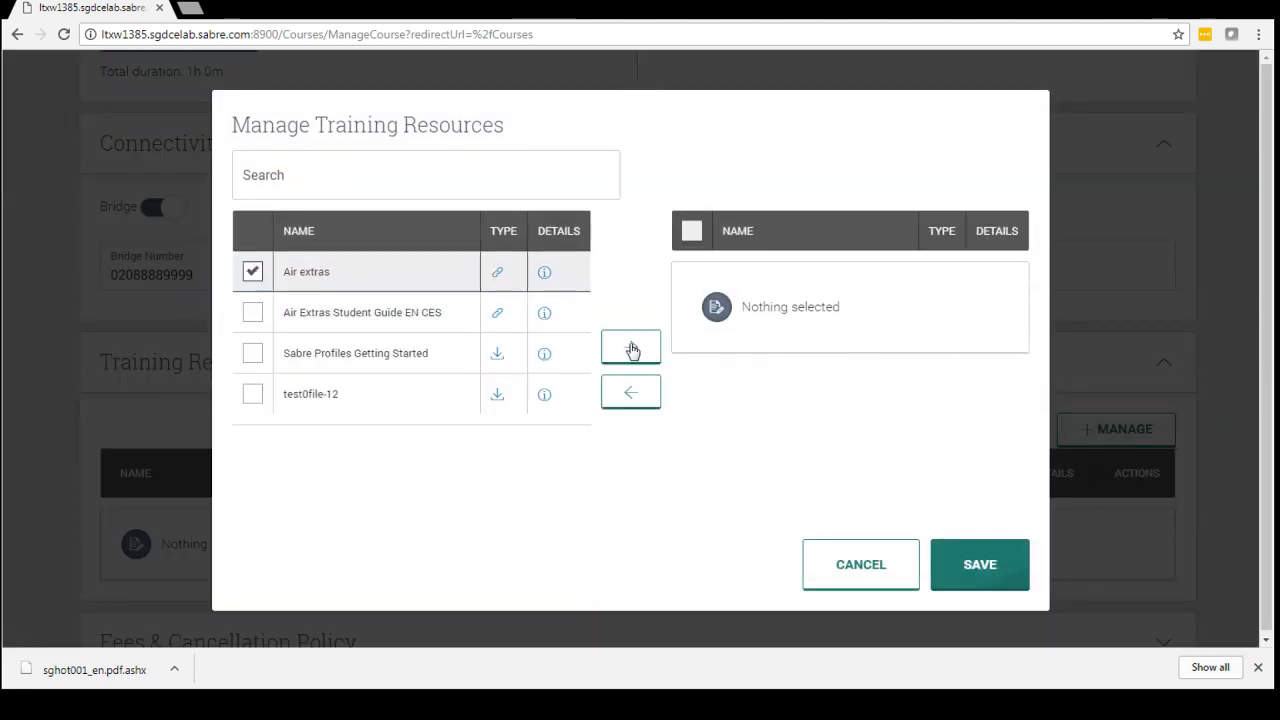
pyautogui.click(631, 347)
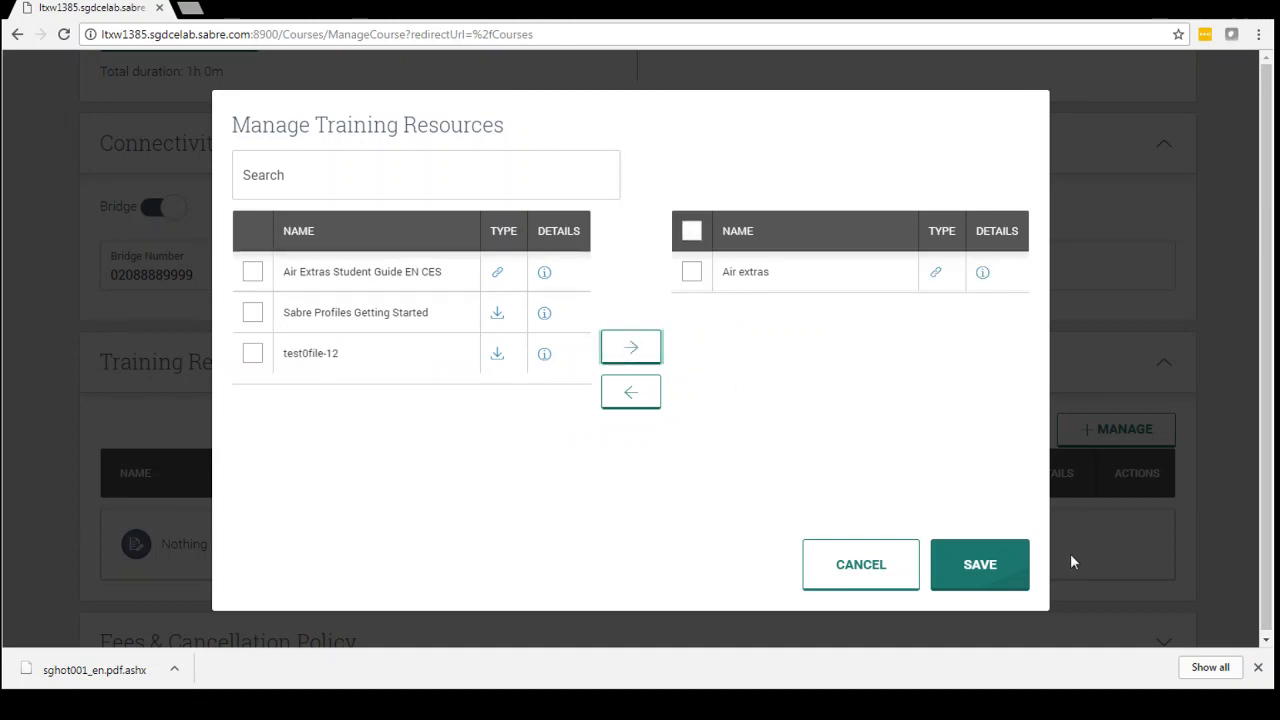
pyautogui.click(971, 570)
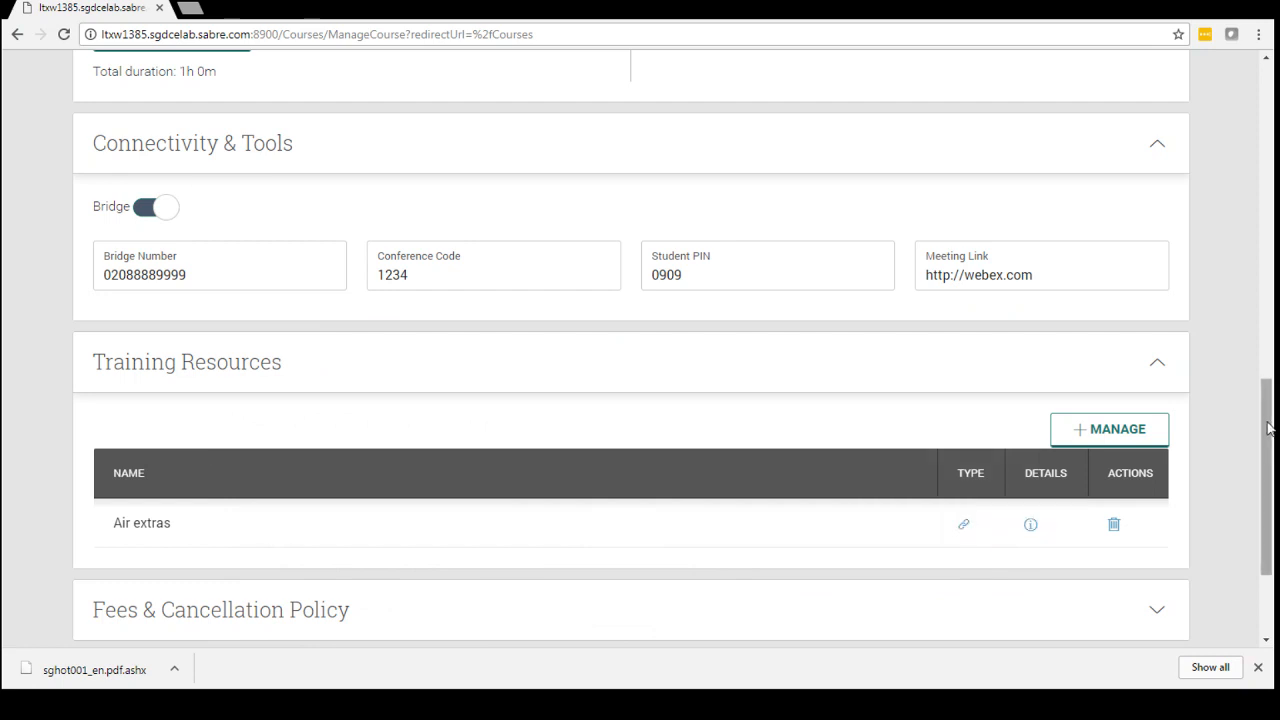
# Expand the Fees & Cancellation Policy section and apply the Test Policy preset for the NA market and United States, in USD.
pyautogui.moveTo(1268, 428); pyautogui.dragTo(1271, 490)
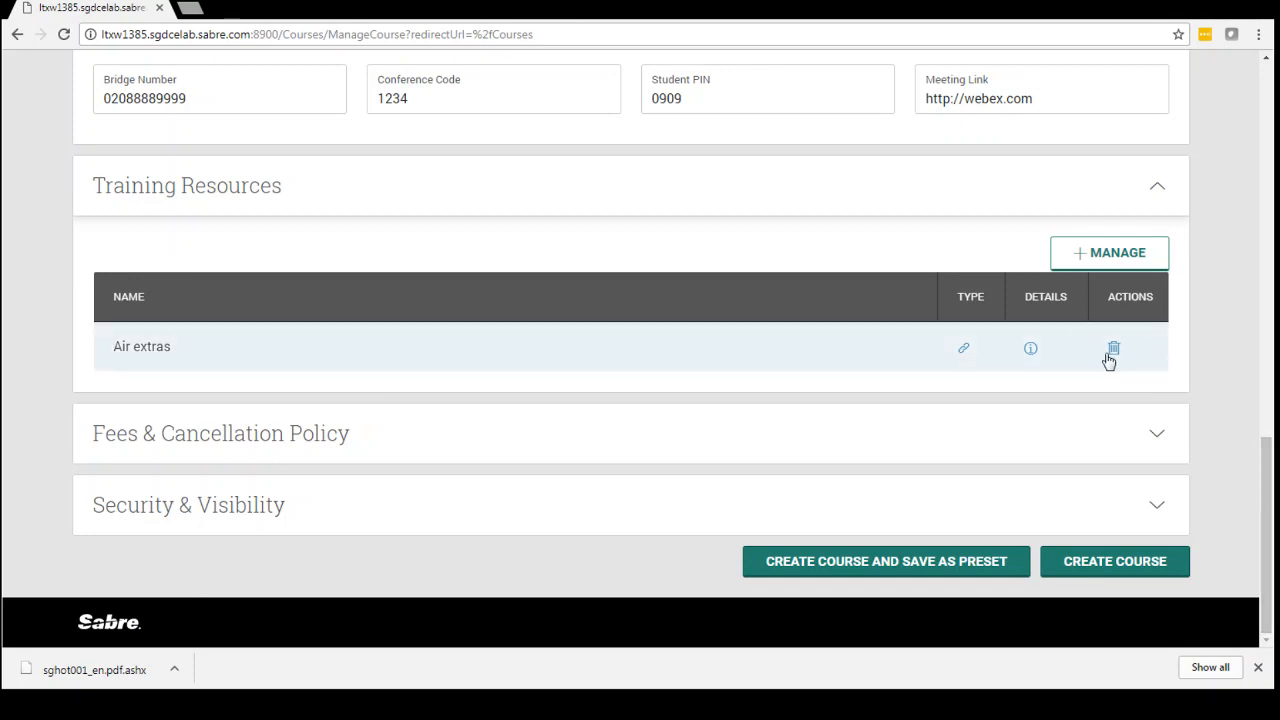
pyautogui.click(1128, 444)
pyautogui.moveTo(1270, 403); pyautogui.dragTo(1273, 487)
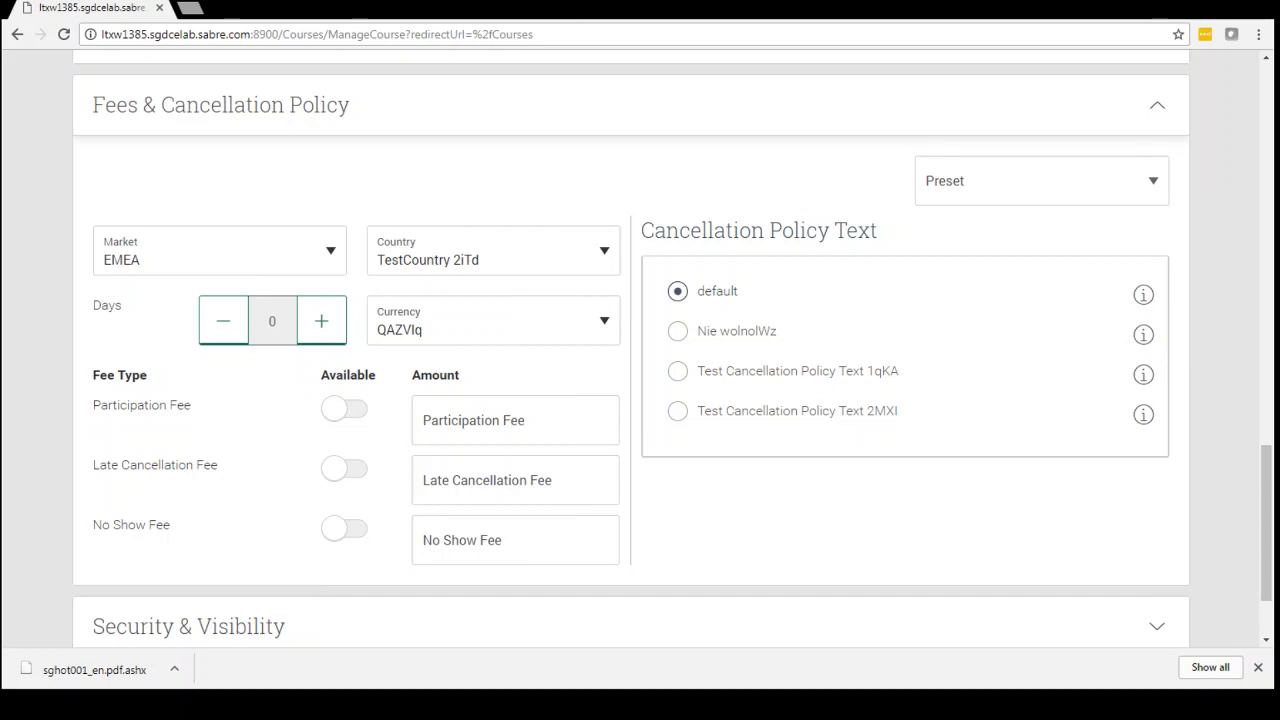
pyautogui.click(1029, 194)
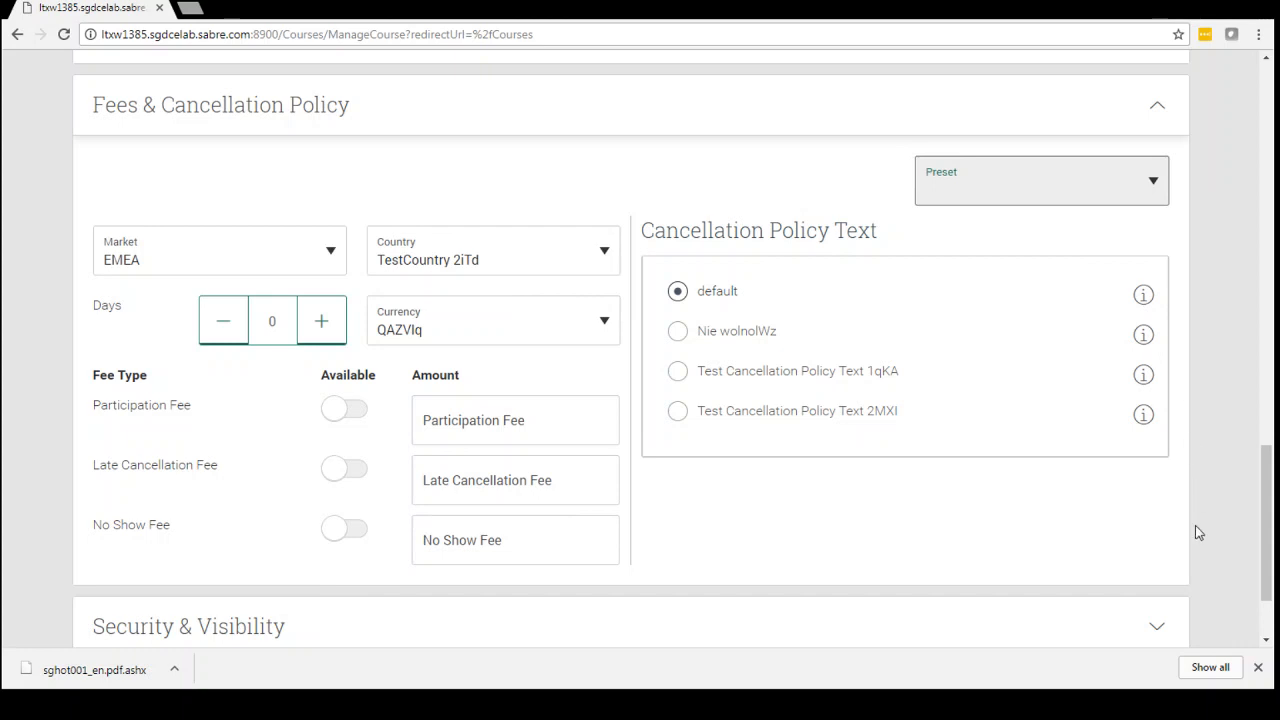
pyautogui.click(1097, 457)
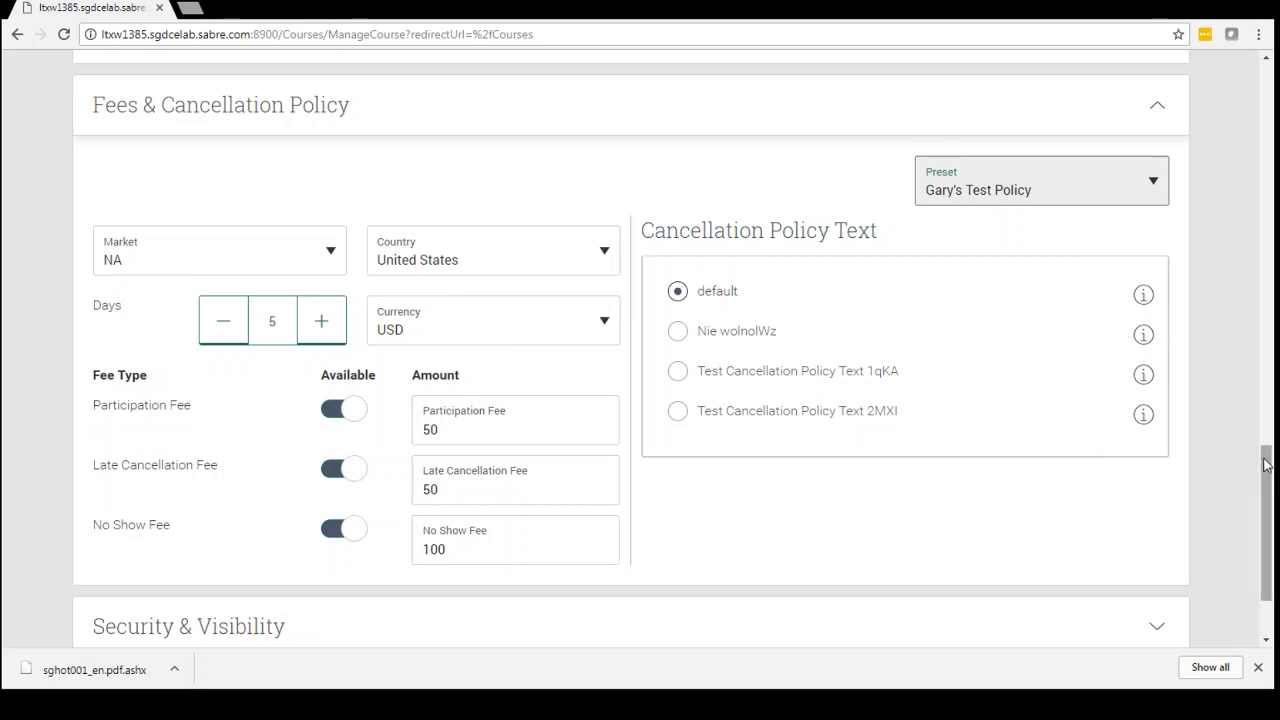
# Expand the Security & Visibility section and review its visibility choices, operator and access groups.
pyautogui.moveTo(1266, 463); pyautogui.dragTo(1272, 518)
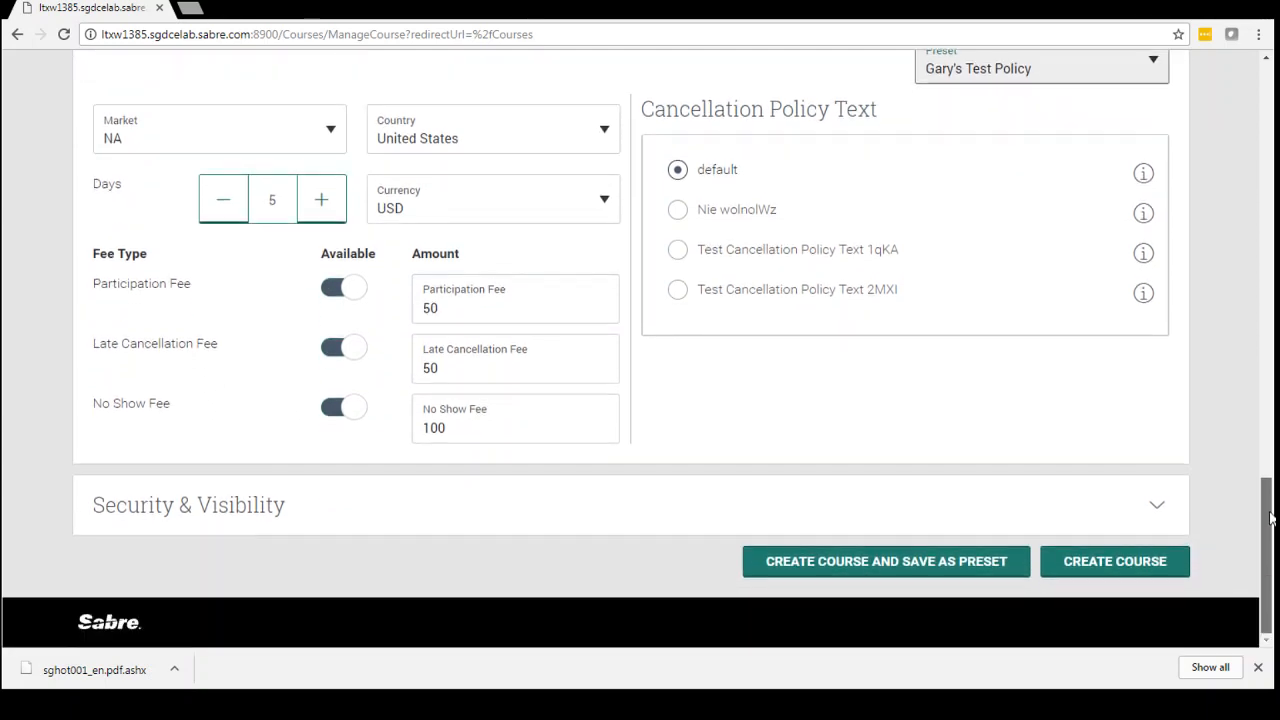
pyautogui.click(358, 521)
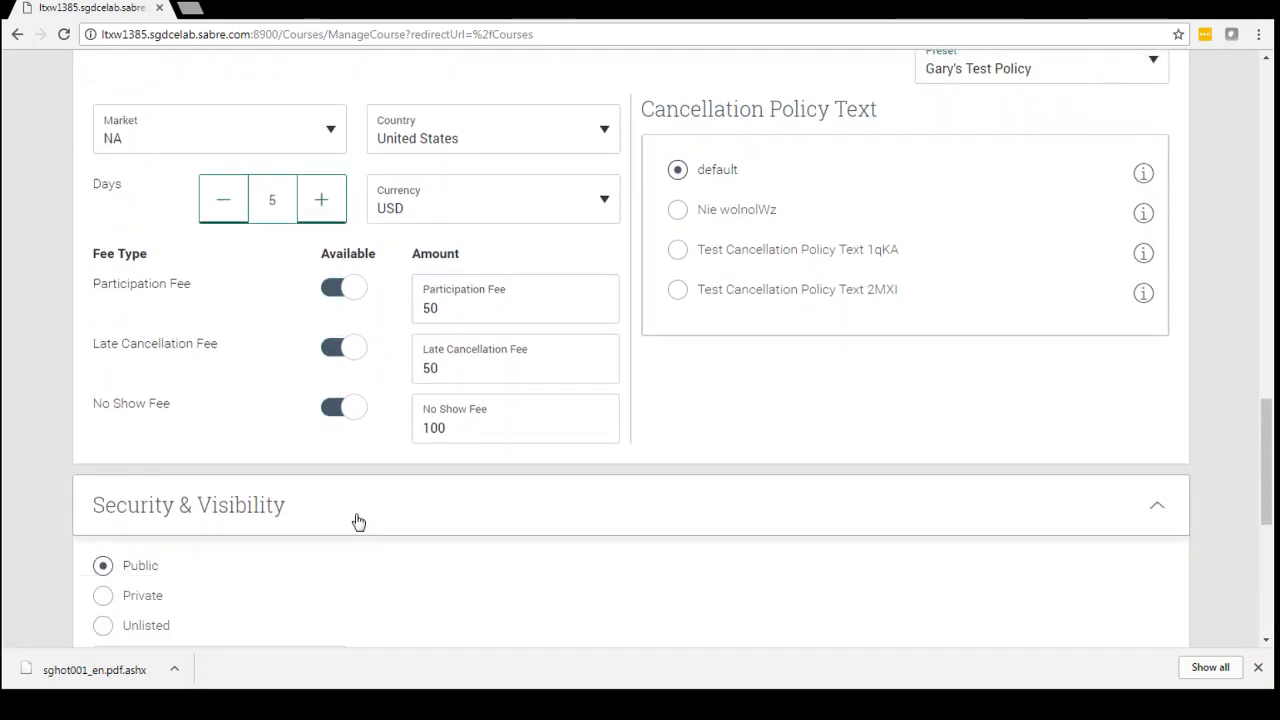
pyautogui.moveTo(1268, 440); pyautogui.dragTo(1272, 525)
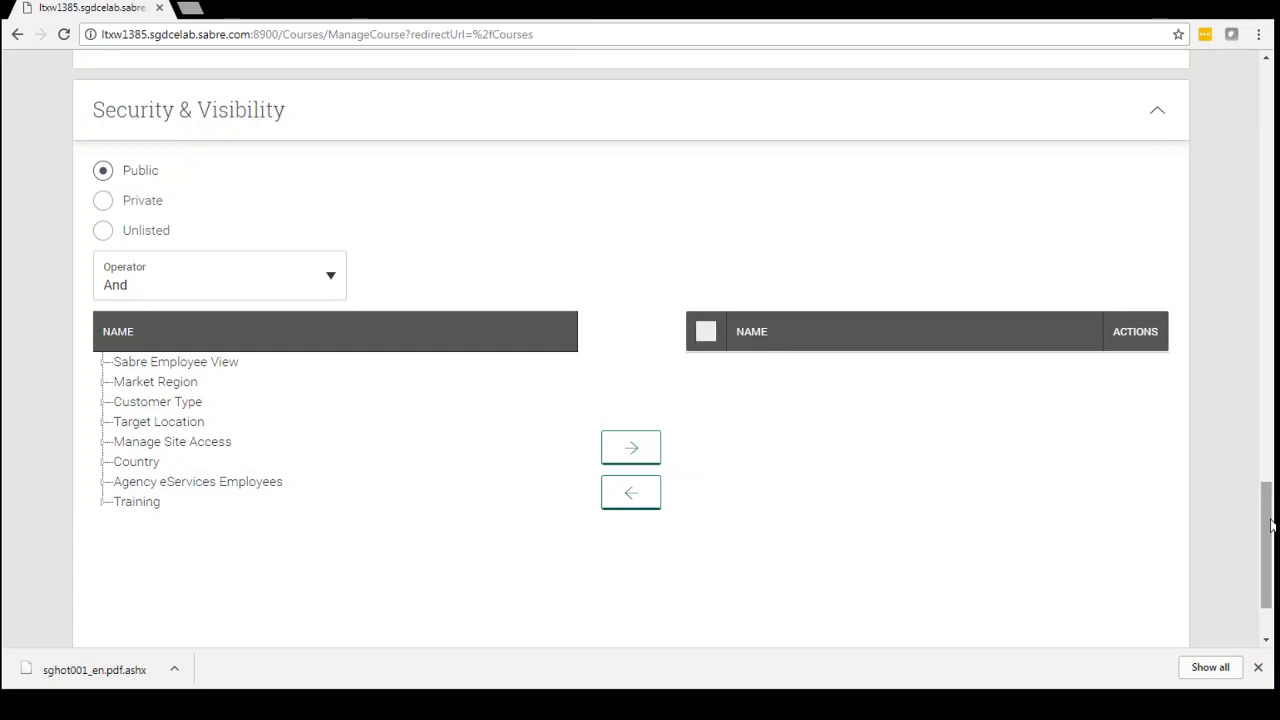
pyautogui.moveTo(1270, 525); pyautogui.dragTo(1268, 594)
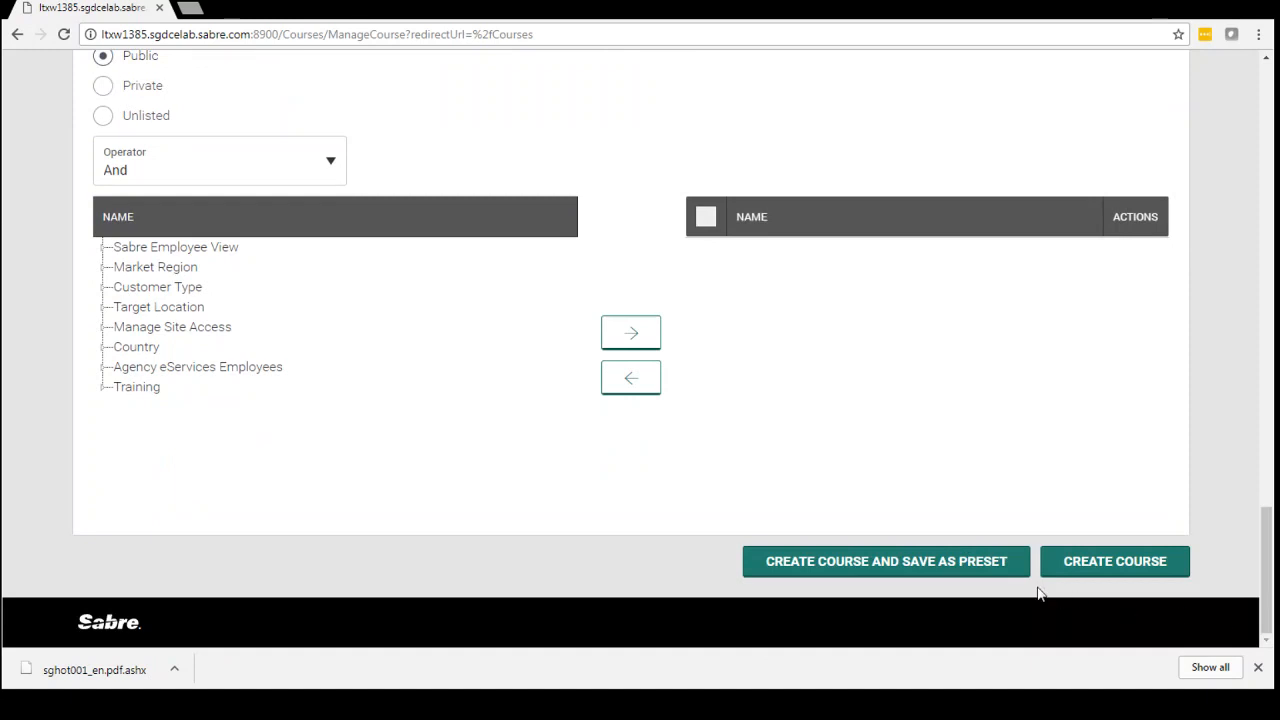
# Try to create the course and save it as a preset.
pyautogui.click(973, 566)
pyautogui.moveTo(1268, 545); pyautogui.dragTo(1249, 571)
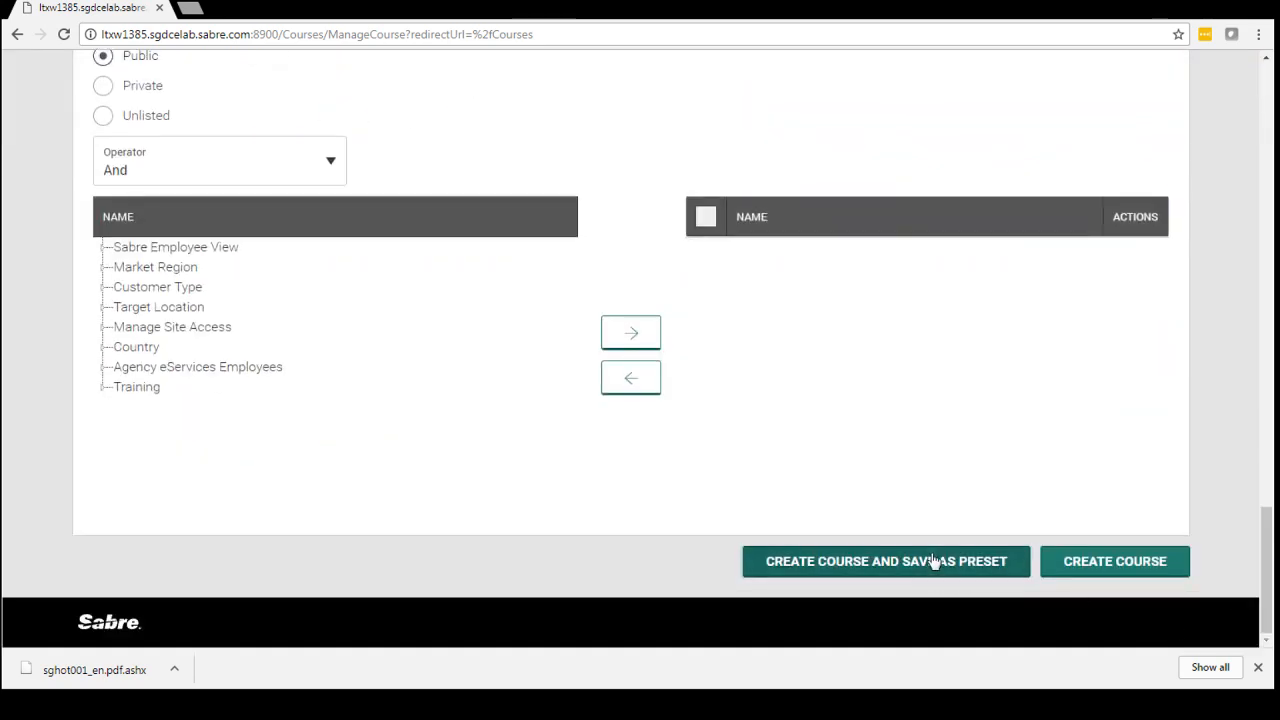